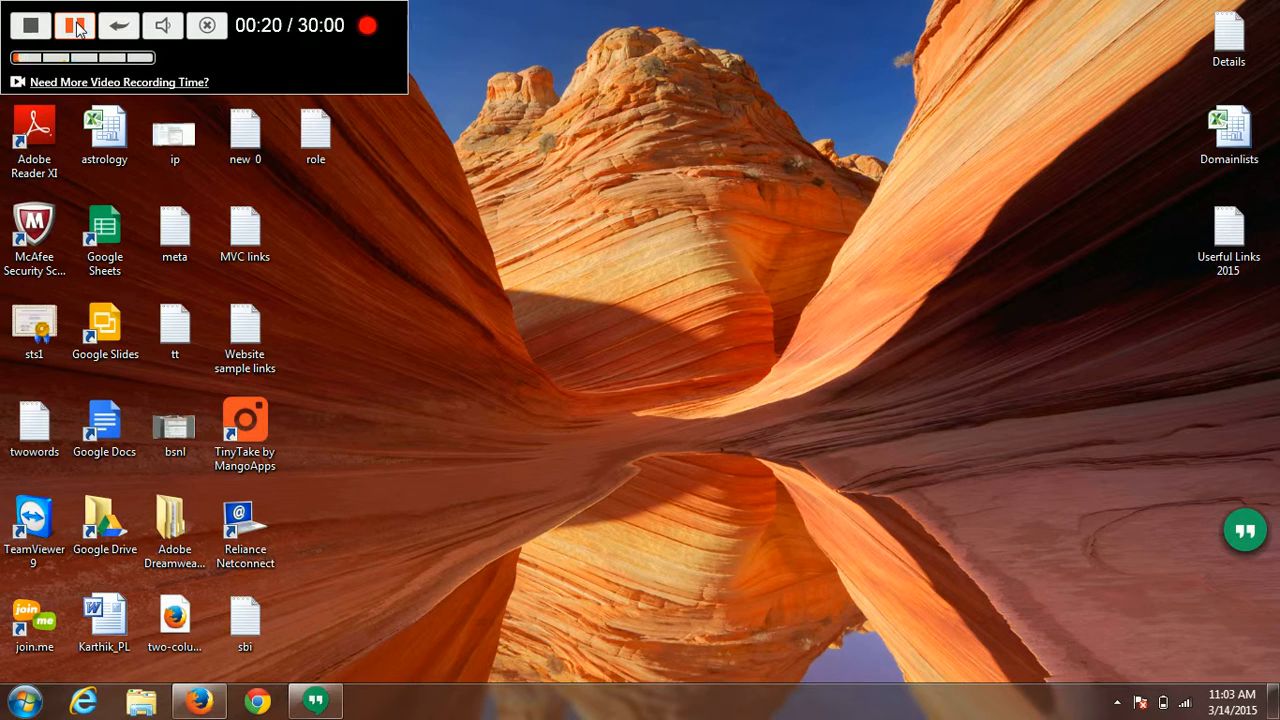
- Launch the Authorization Manager console by running azman.msc
{"action": "left_click", "coordinate": [24, 701]}
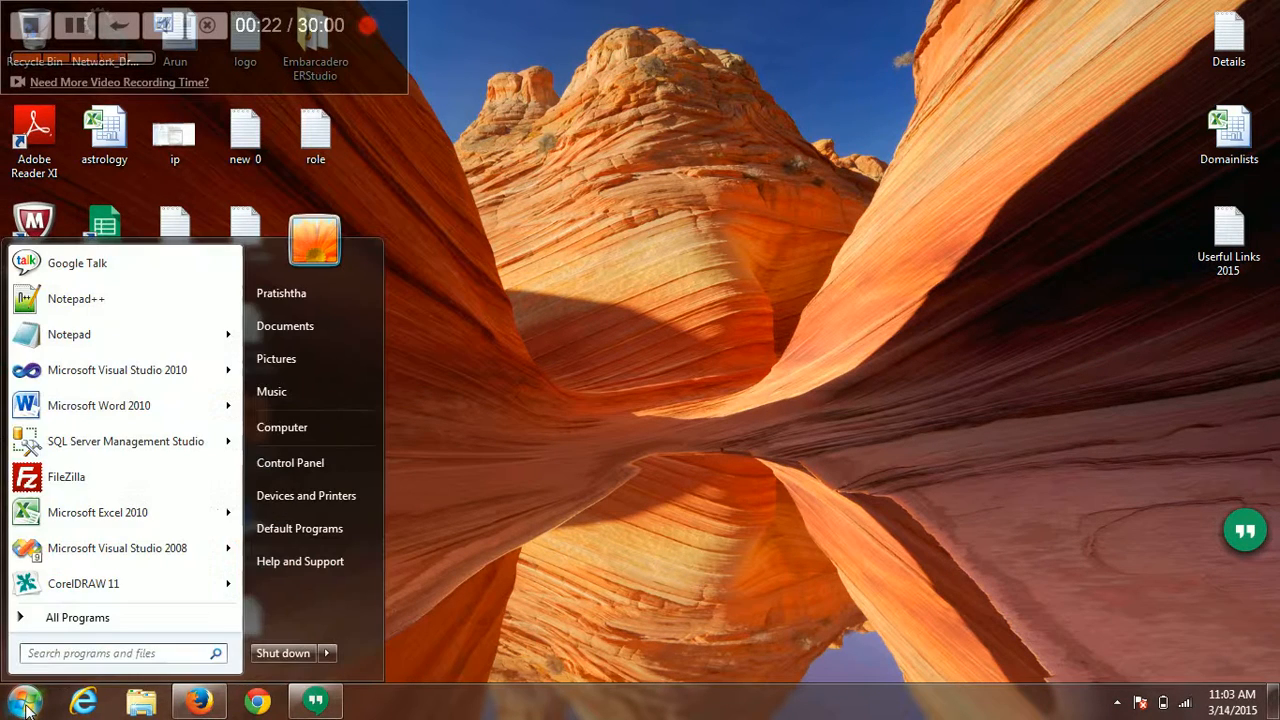
{"action": "left_click", "coordinate": [105, 655]}
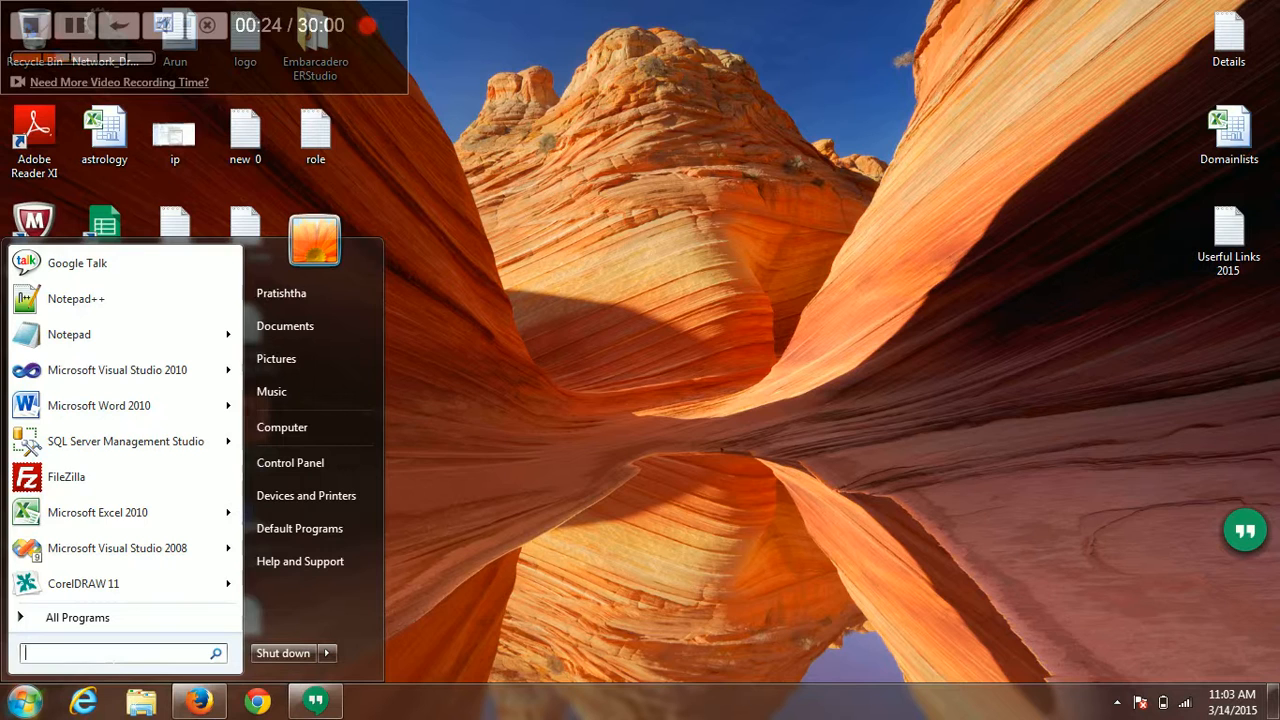
{"action": "type", "text": "az"}
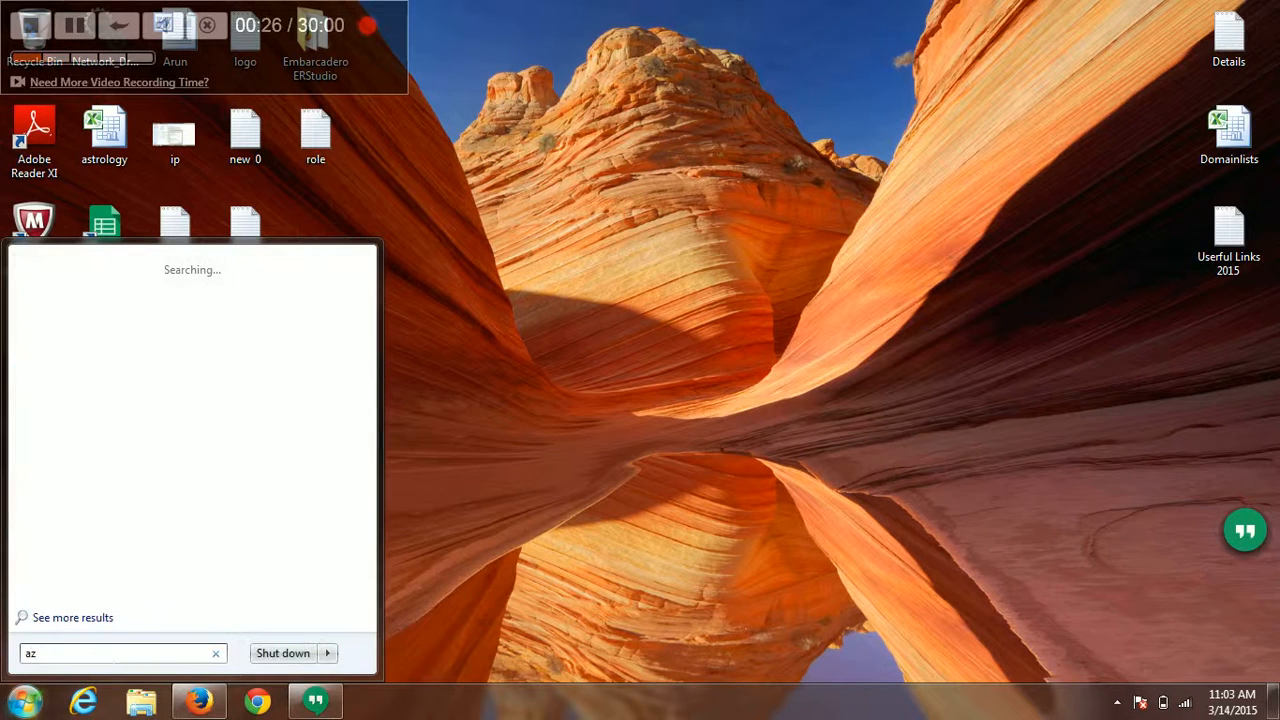
{"action": "key", "text": "BackSpace"}
{"action": "key", "text": "BackSpace"}
{"action": "type", "text": "azmsn"}
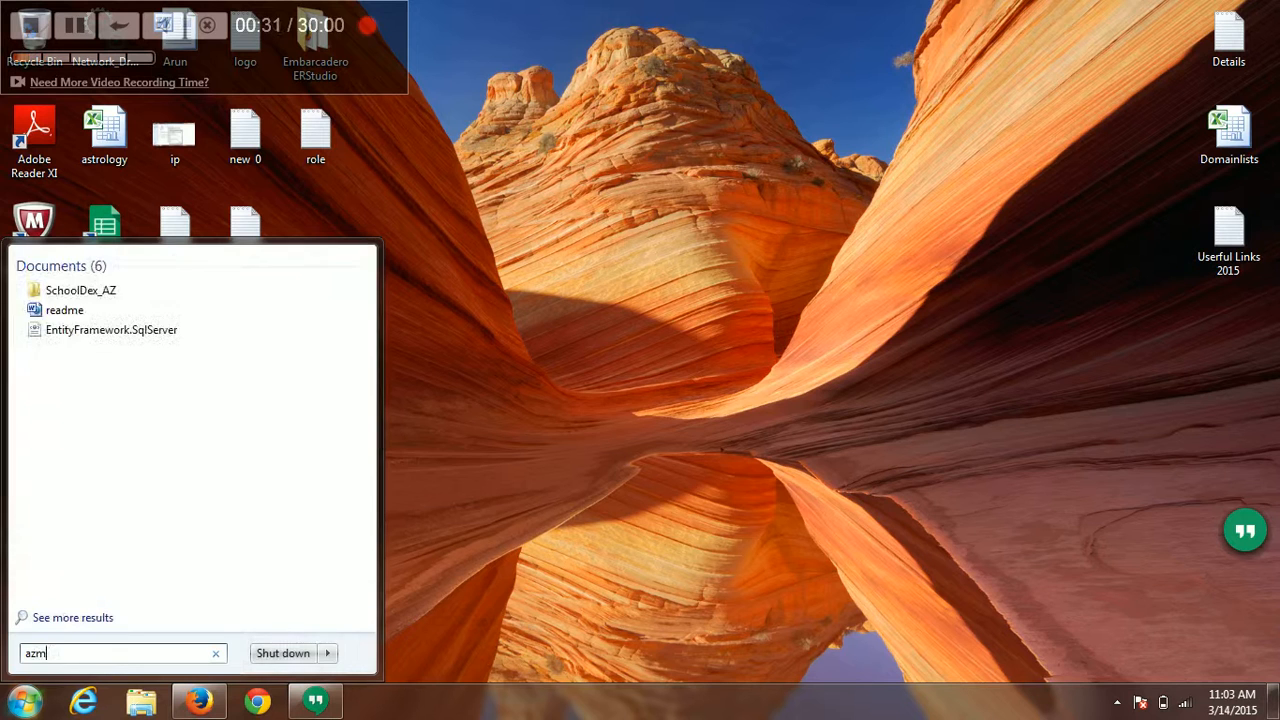
{"action": "key", "text": "BackSpace"}
{"action": "key", "text": "BackSpace"}
{"action": "type", "text": "an"}
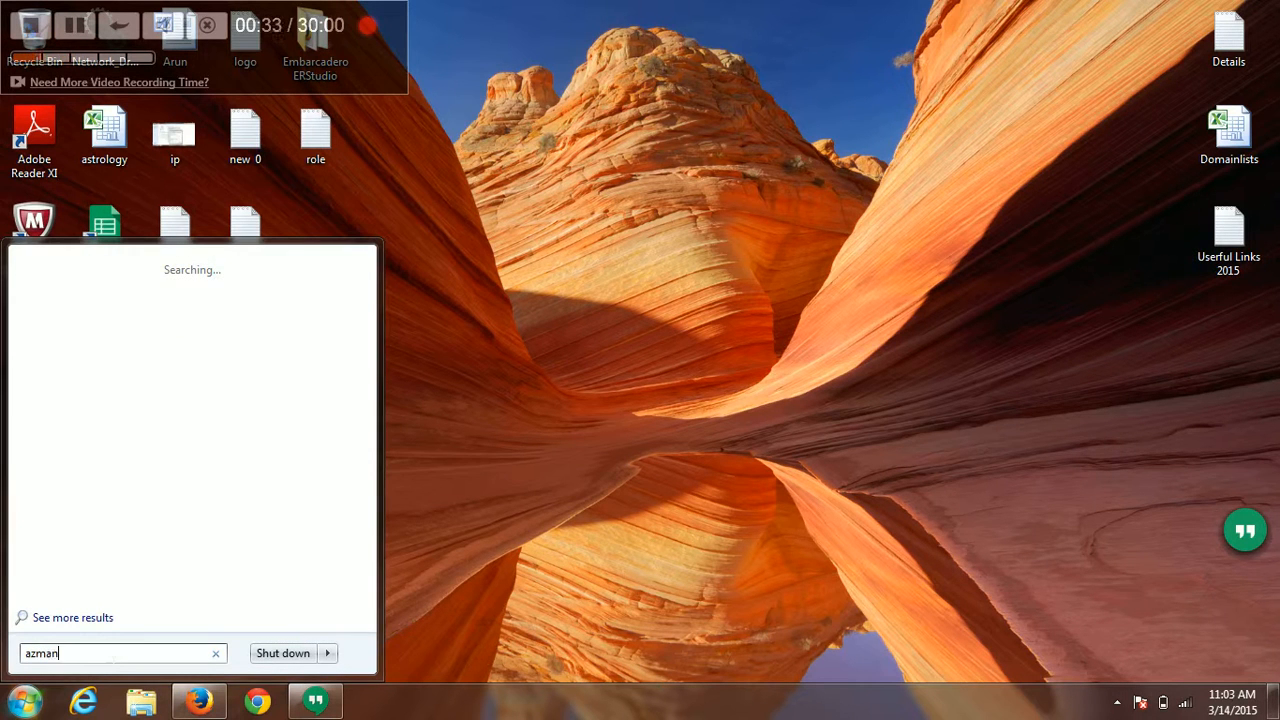
{"action": "type", "text": ".msc"}
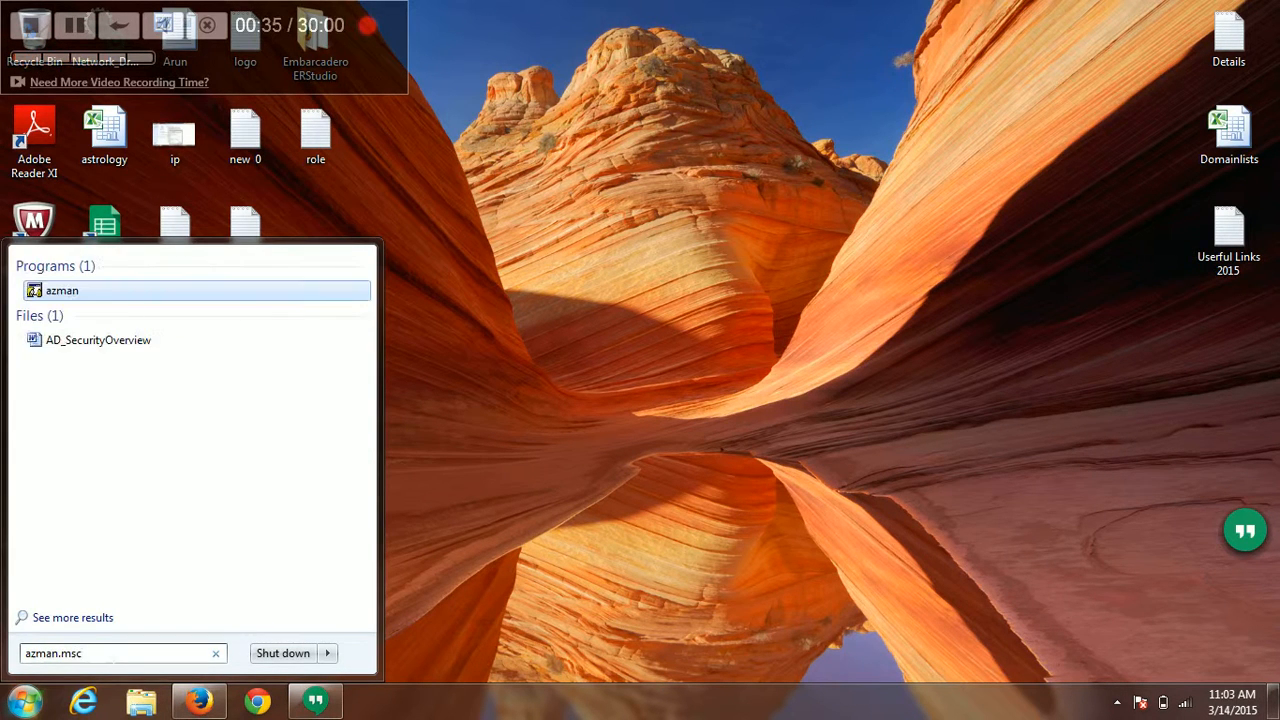
{"action": "key", "text": "Return"}
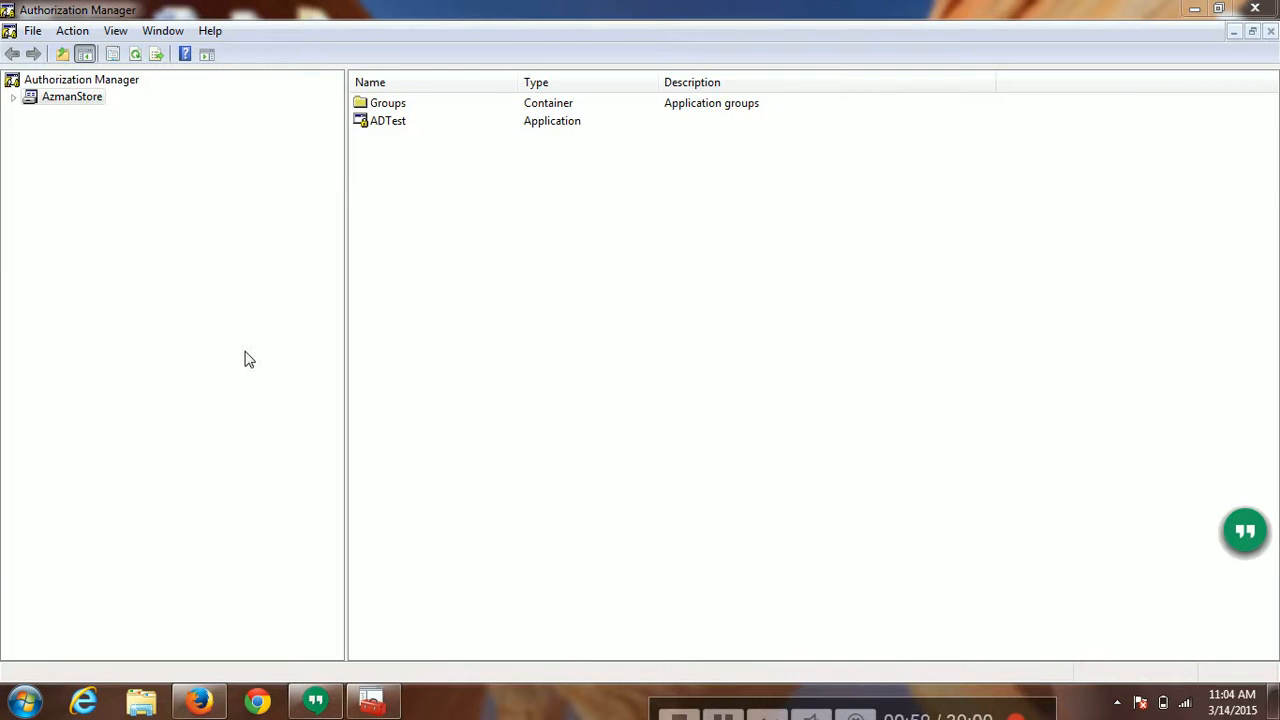
- Expand the AzmanStore node and look through the actions available for it
{"action": "left_click", "coordinate": [14, 100]}
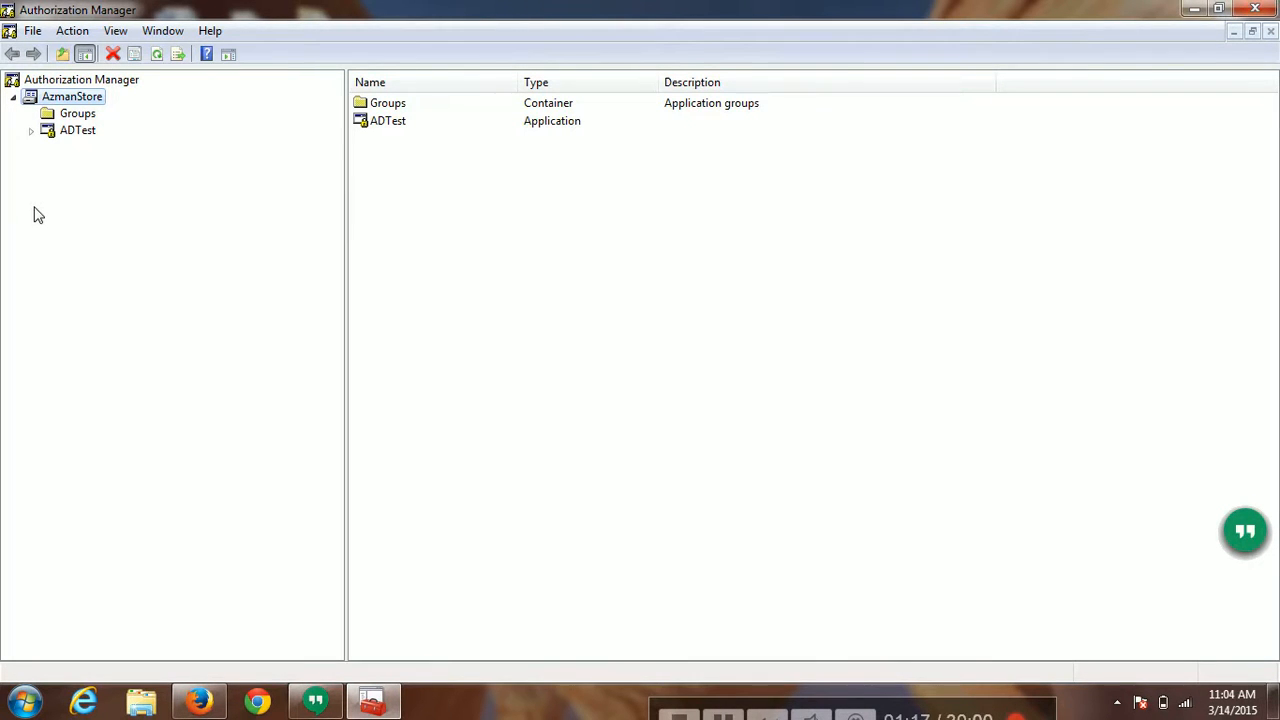
{"action": "left_click", "coordinate": [73, 31]}
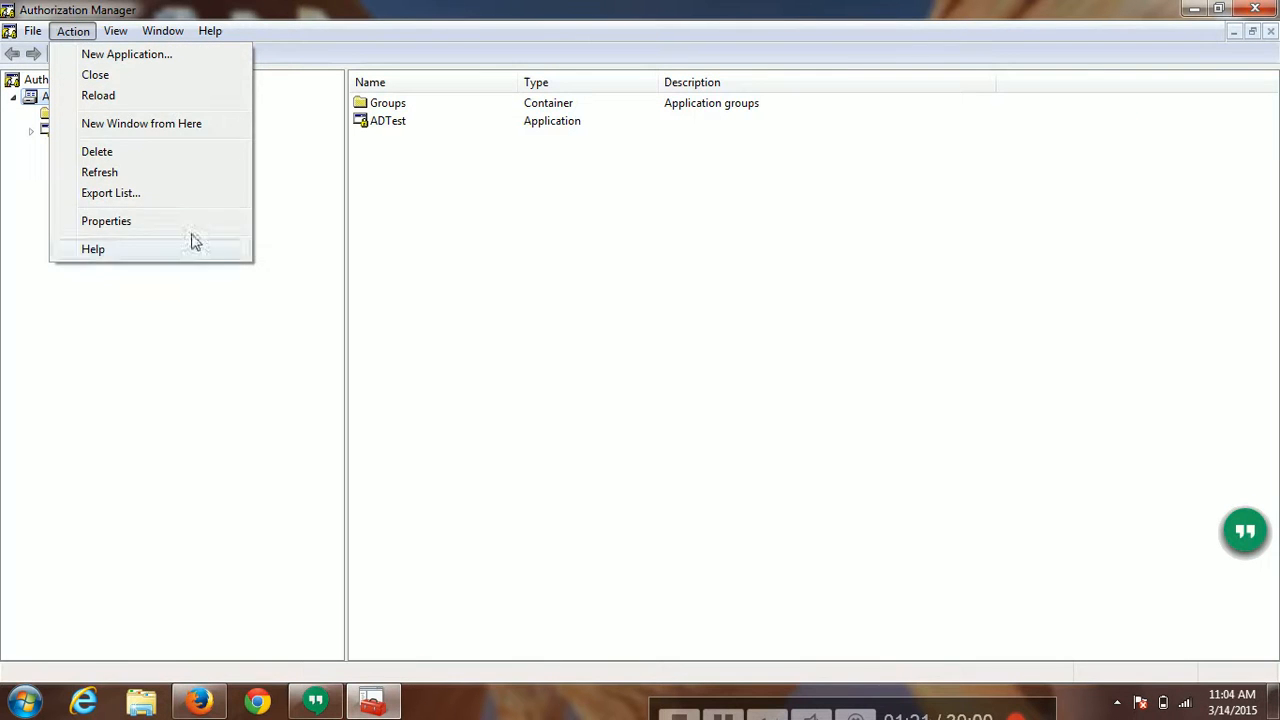
{"action": "left_click", "coordinate": [200, 277]}
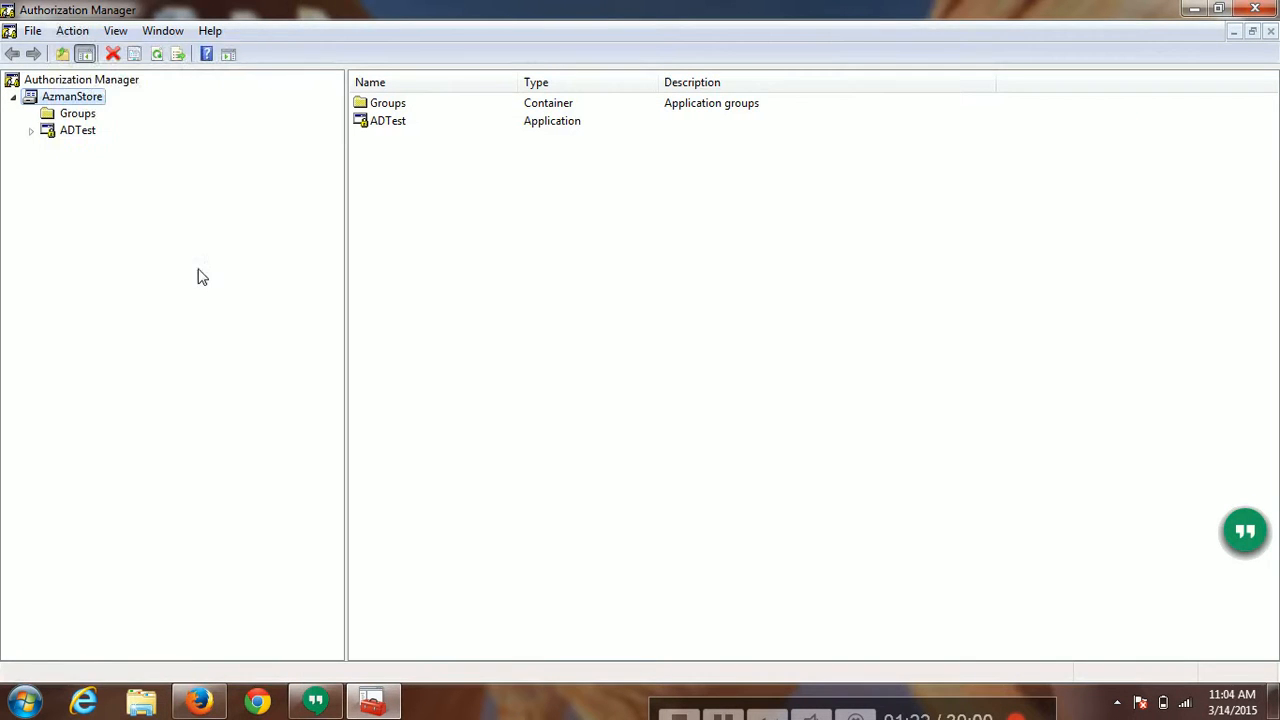
{"action": "left_click", "coordinate": [72, 32]}
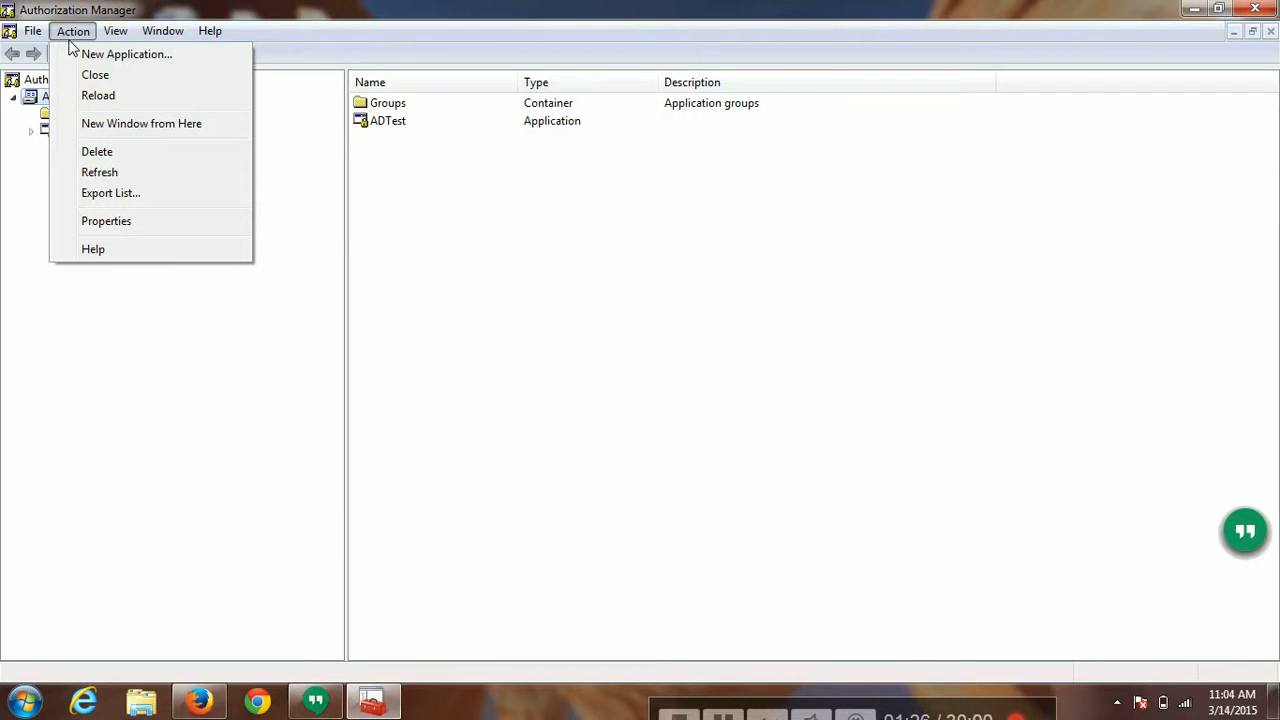
{"action": "left_click", "coordinate": [4, 201]}
- Check which mode is selected in the options of the root Authorization Manager node, leaving them unchanged
{"action": "left_click", "coordinate": [77, 83]}
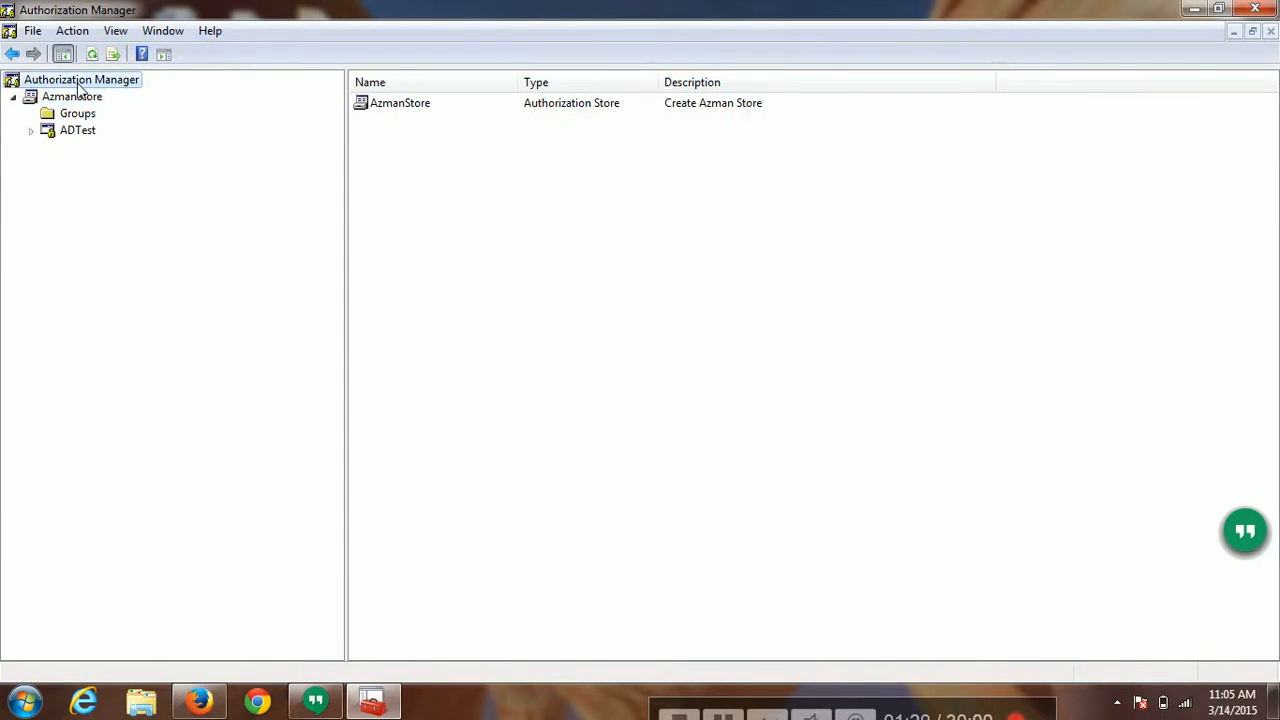
{"action": "left_click", "coordinate": [70, 32]}
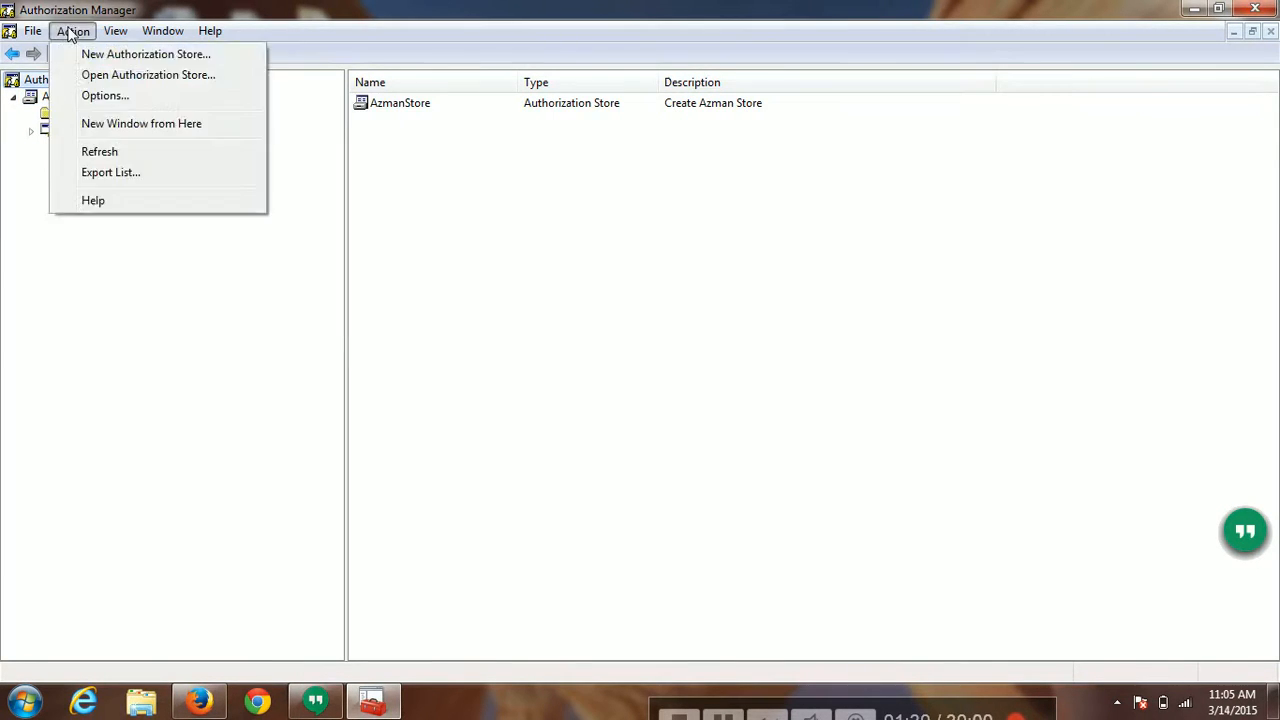
{"action": "left_click", "coordinate": [105, 96]}
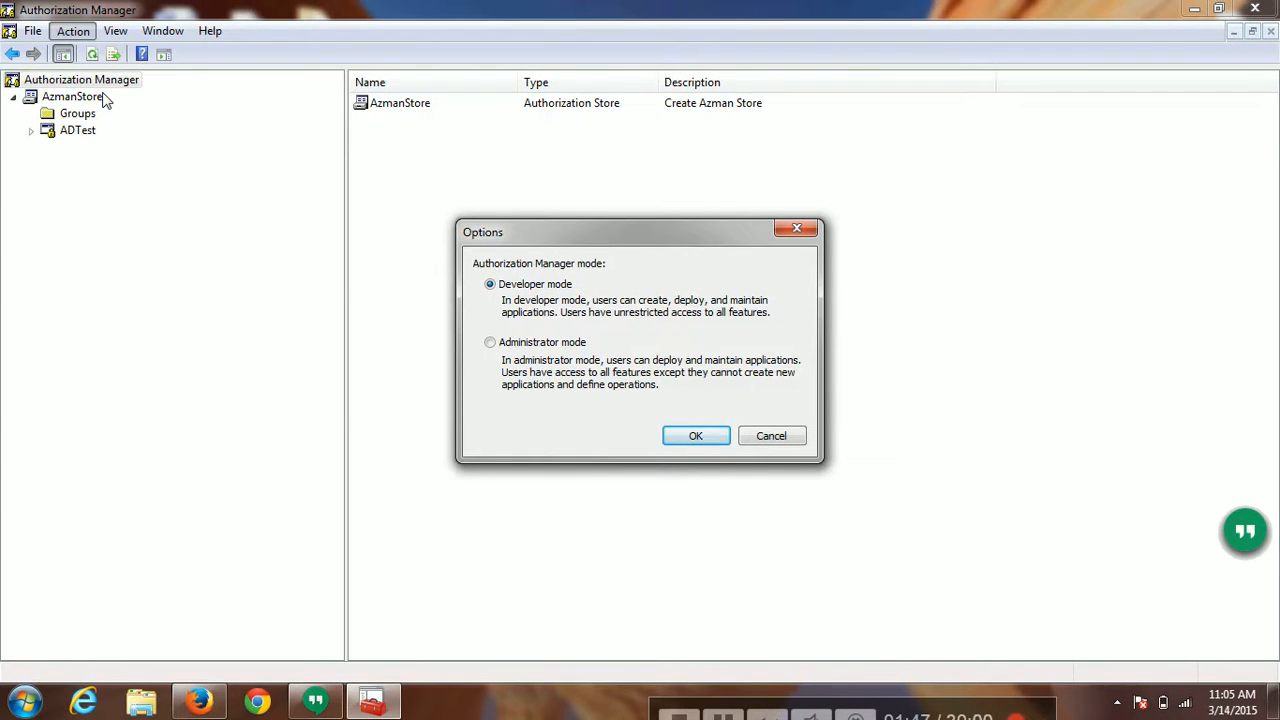
{"action": "left_click", "coordinate": [757, 436]}
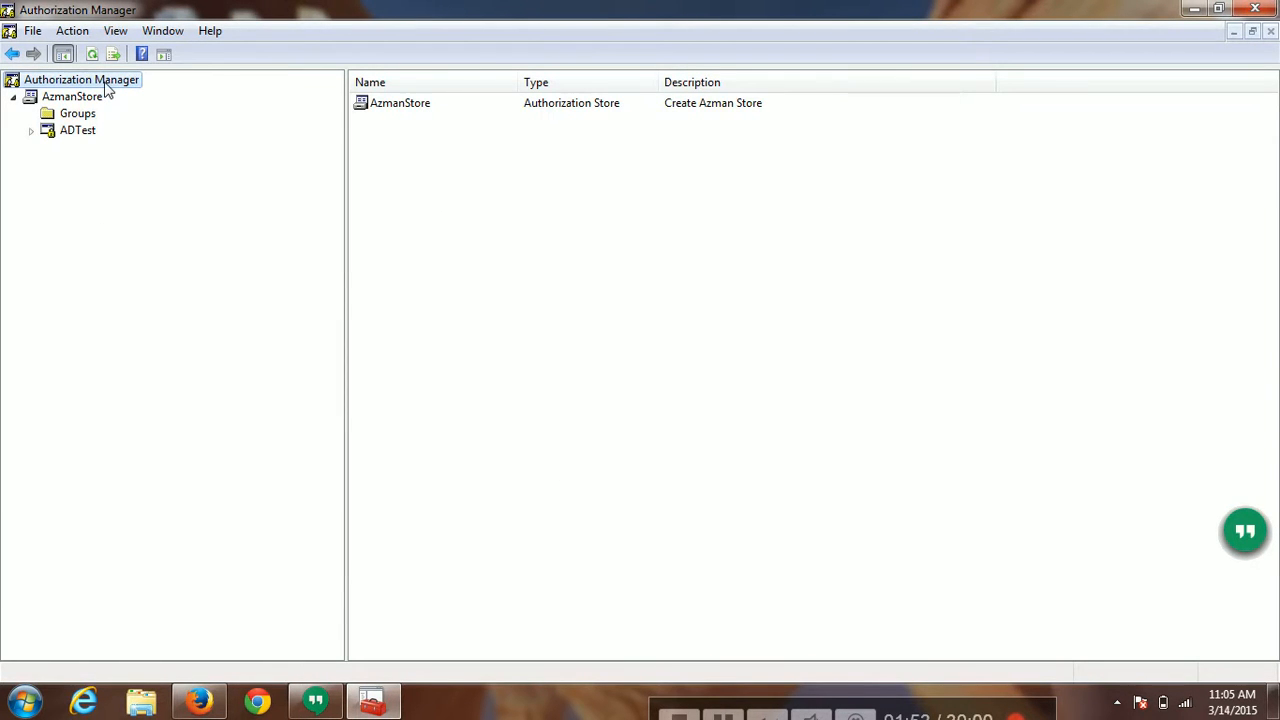
- Start a new authorization store under the root node with the Active Directory or Active Directory Application Mode (ADAM) type
{"action": "left_click", "coordinate": [73, 36]}
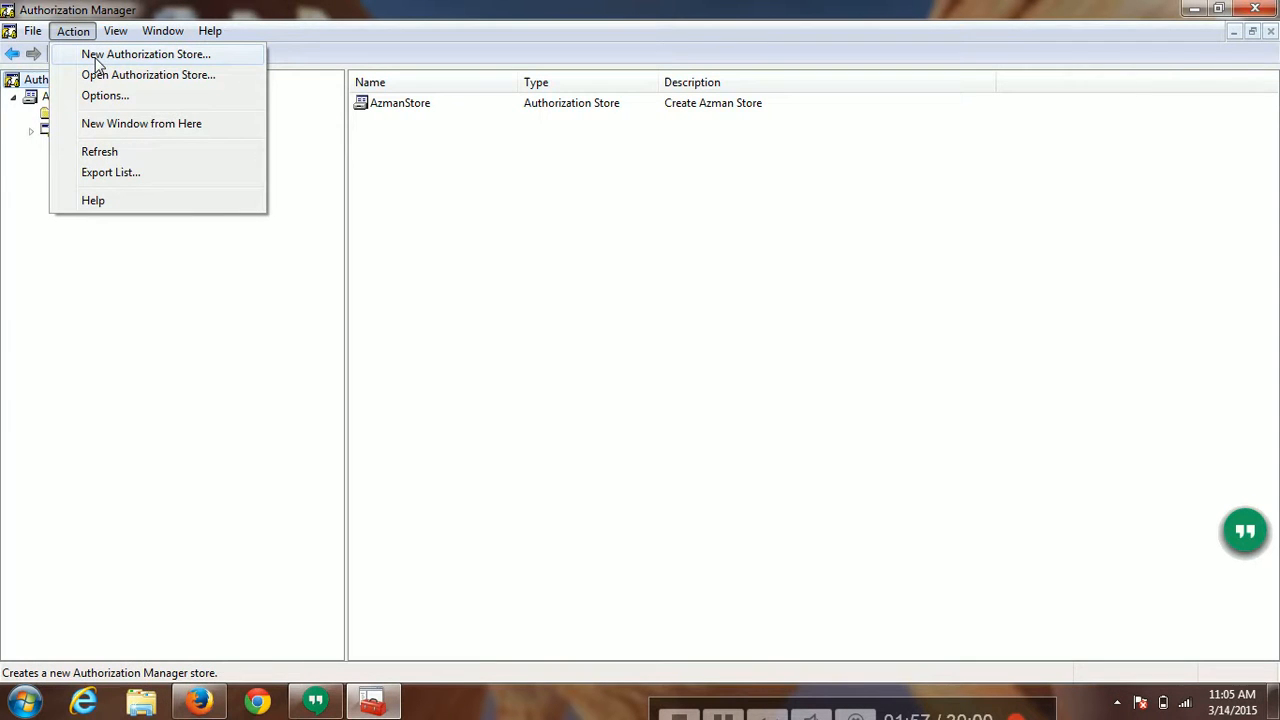
{"action": "left_click", "coordinate": [83, 328]}
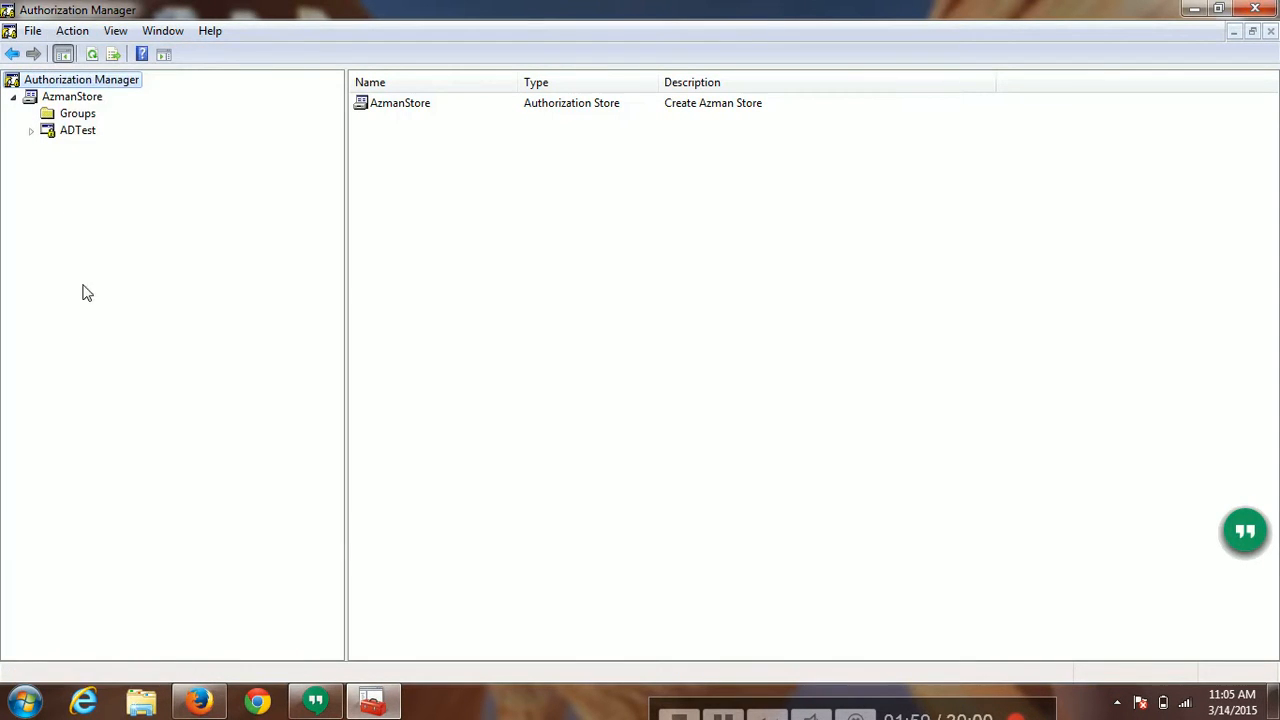
{"action": "right_click", "coordinate": [112, 92]}
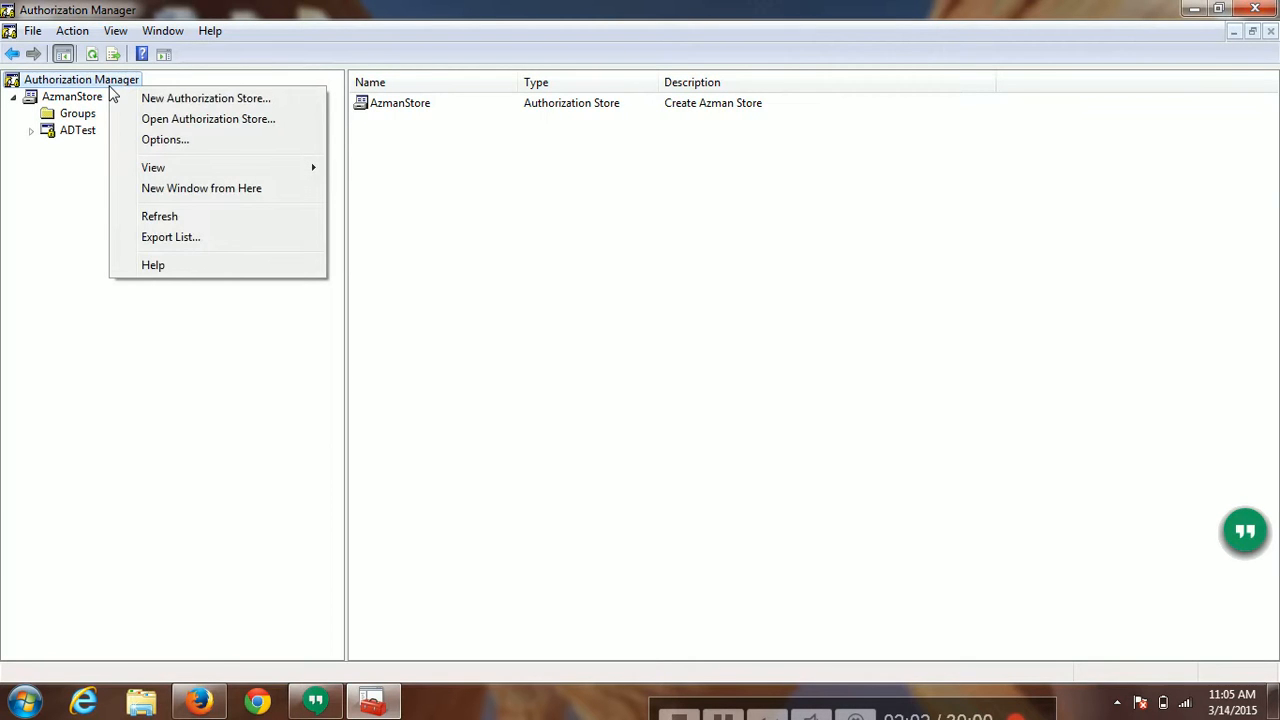
{"action": "left_click", "coordinate": [162, 104]}
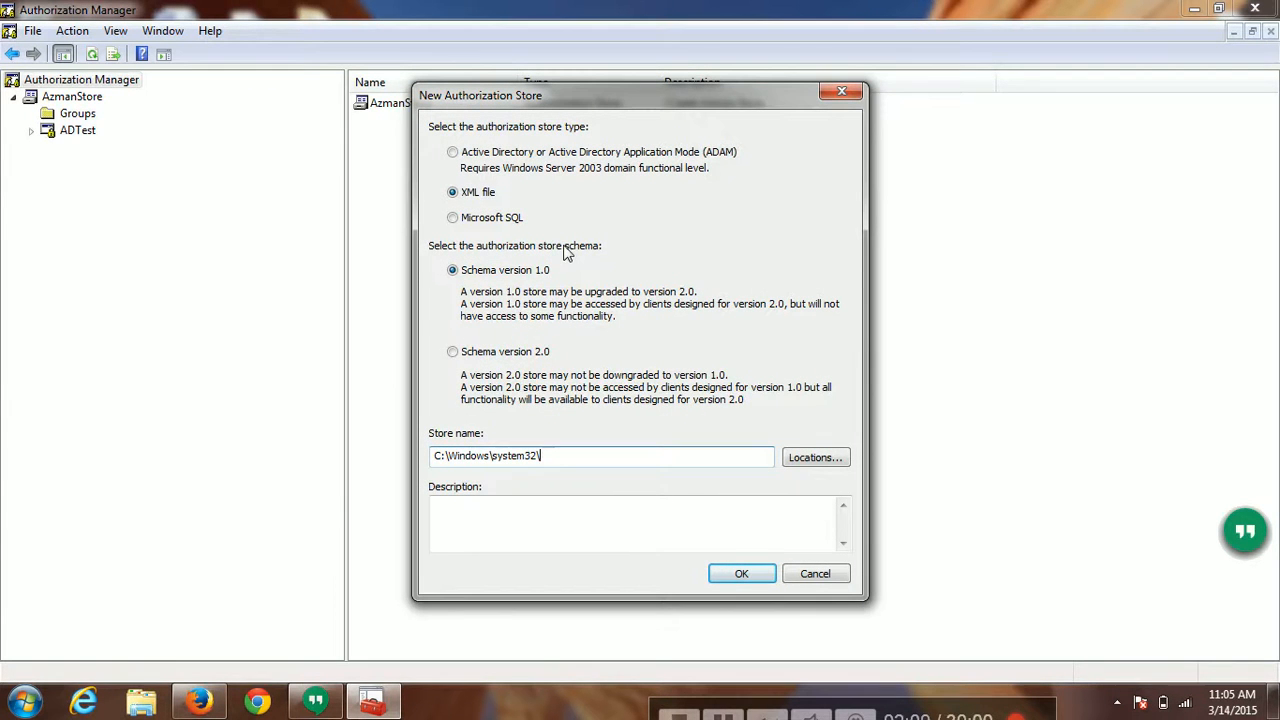
{"action": "left_click", "coordinate": [453, 152]}
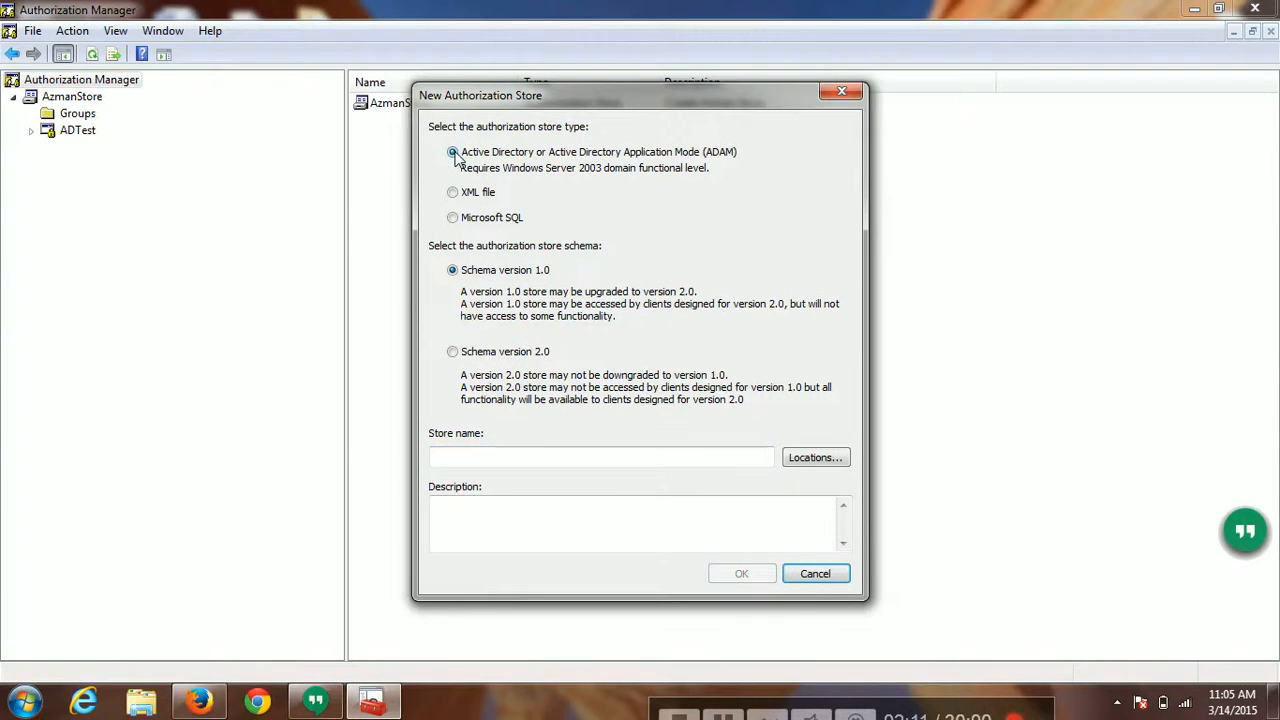
- Enter msldap://192.168.1.34:50001 as the server part of the new store's name
{"action": "left_click", "coordinate": [436, 456]}
{"action": "type", "text": "m"}
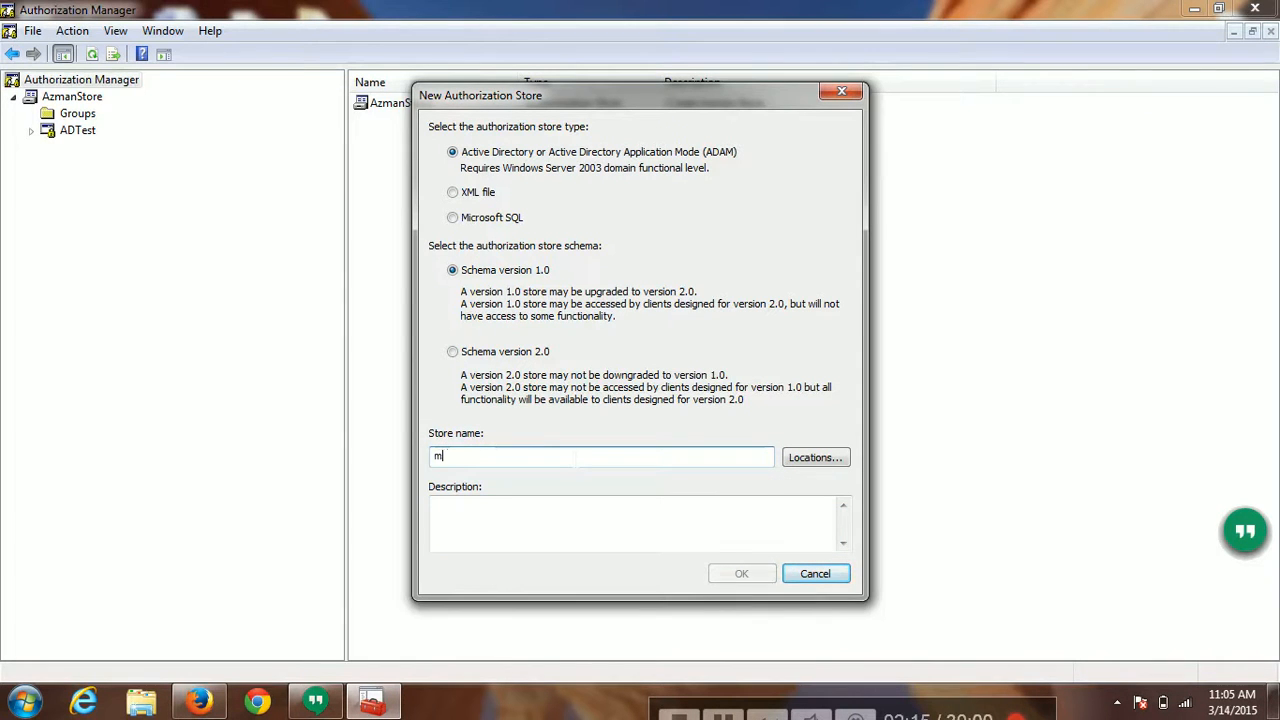
{"action": "type", "text": "sldap"}
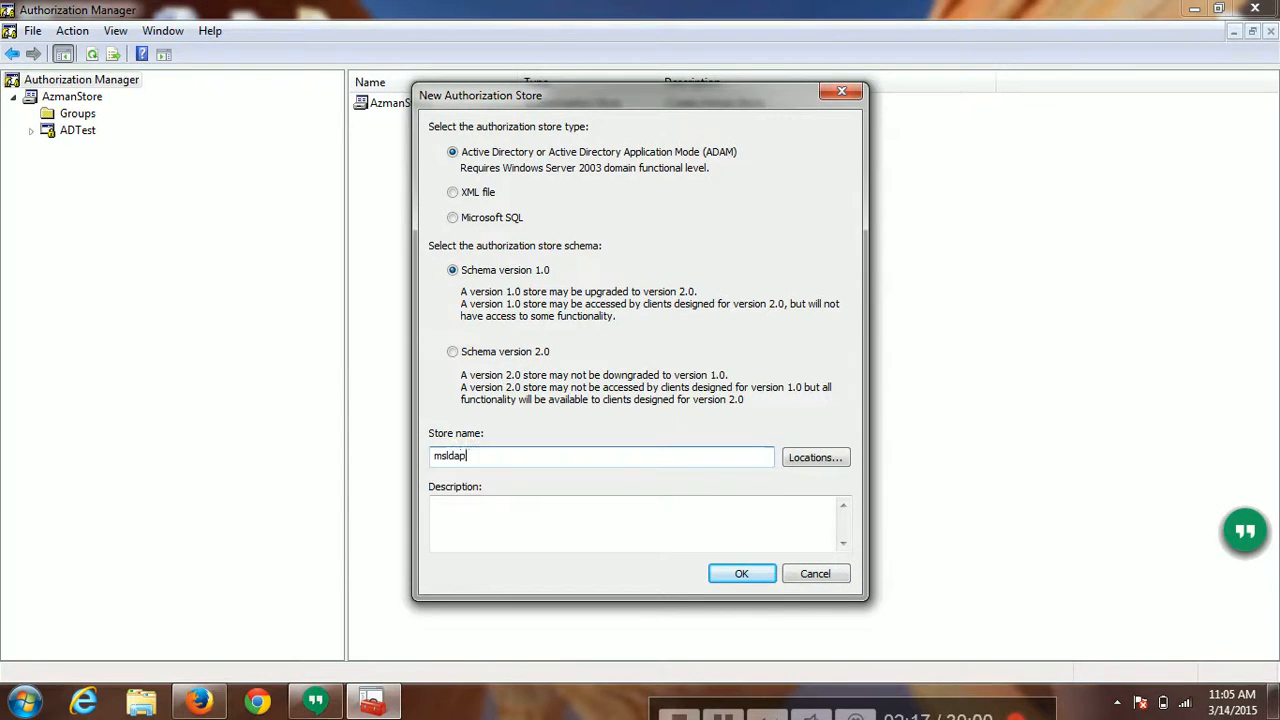
{"action": "type", "text": "://192.1681"}
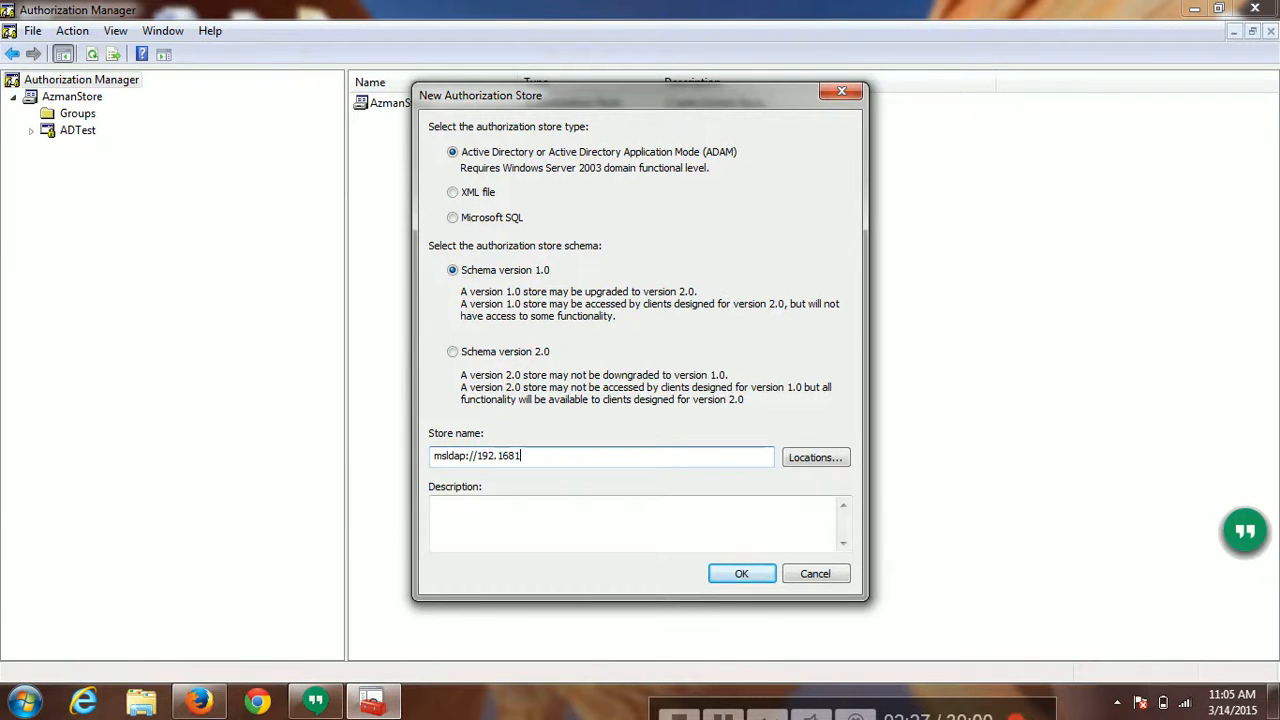
{"action": "key", "text": "BackSpace"}
{"action": "type", "text": ".1.34:50000"}
{"action": "key", "text": "BackSpace"}
{"action": "type", "text": "1"}
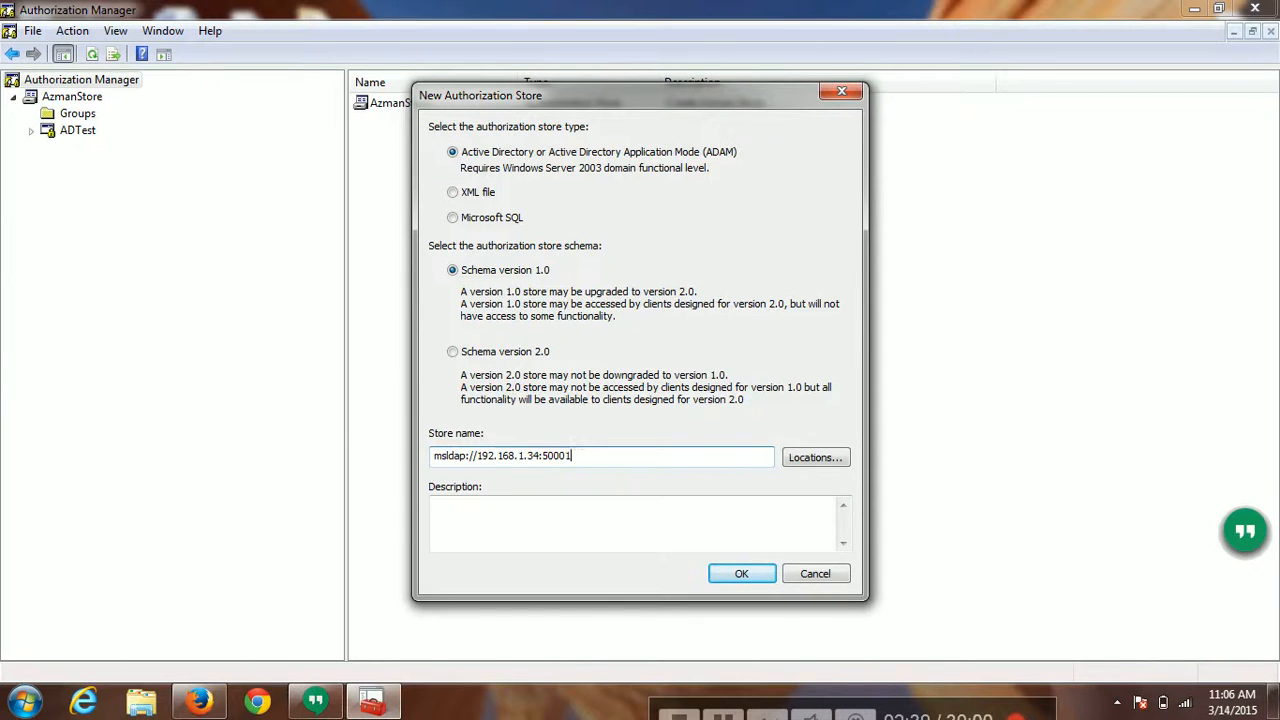
- Append /CN=ADDemo,CN=ADDemo,DC=com to the store name and try to create the authorization store
{"action": "type", "text": "/CN=ADDemo,CN=ADD"}
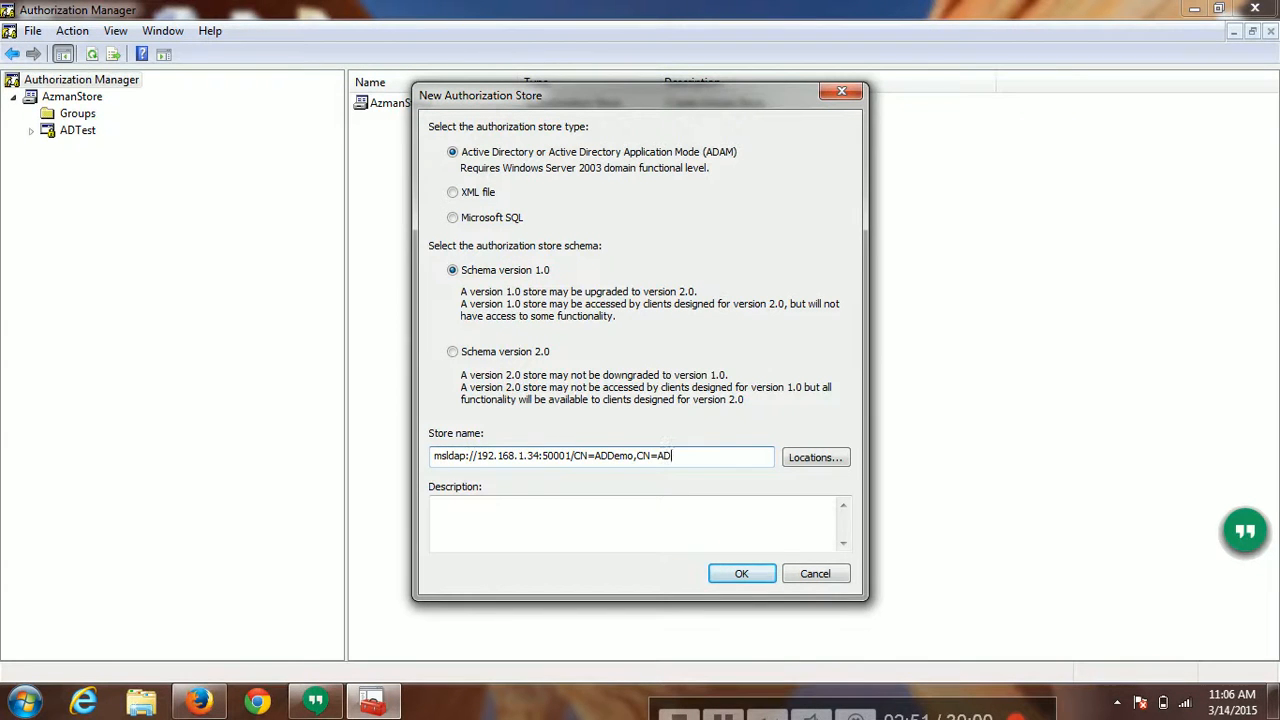
{"action": "type", "text": "emo,C"}
{"action": "key", "text": "BackSpace"}
{"action": "key", "text": "BackSpace"}
{"action": "key", "text": "BackSpace"}
{"action": "key", "text": "BackSpace"}
{"action": "key", "text": "BackSpace"}
{"action": "type", "text": "emo,DC=com"}
{"action": "left_click", "coordinate": [738, 578]}
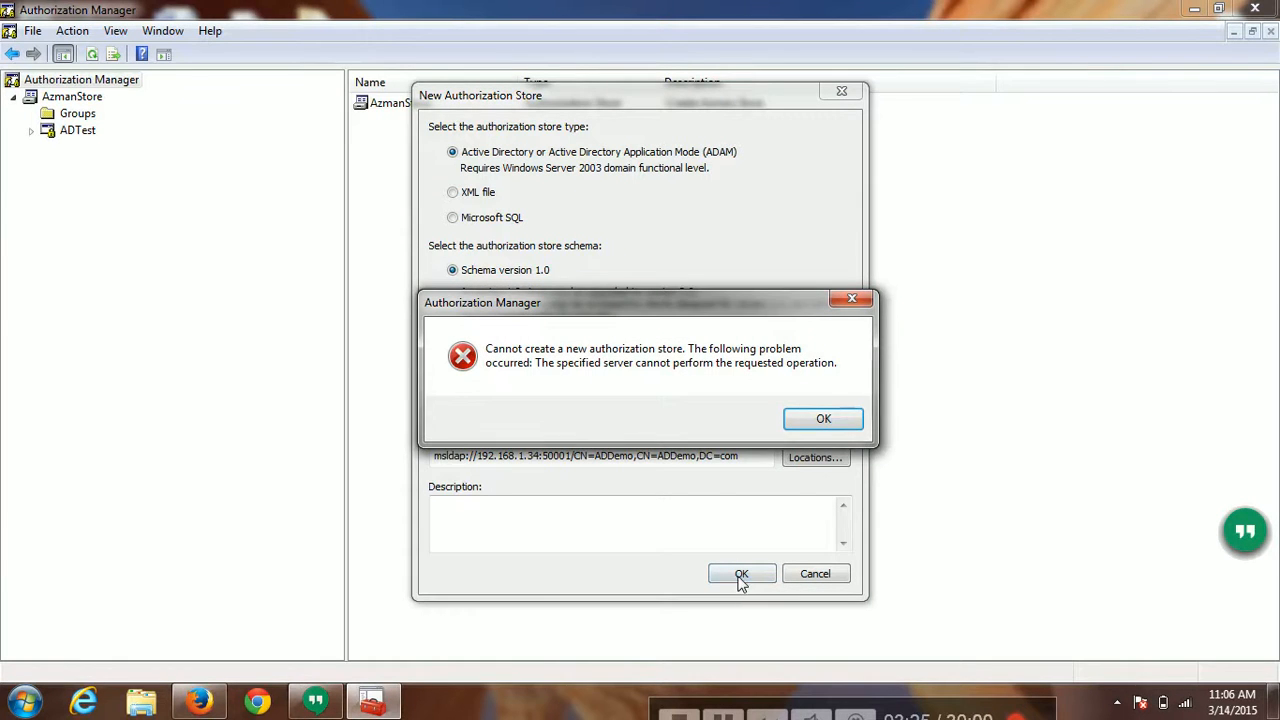
{"action": "left_click", "coordinate": [822, 421]}
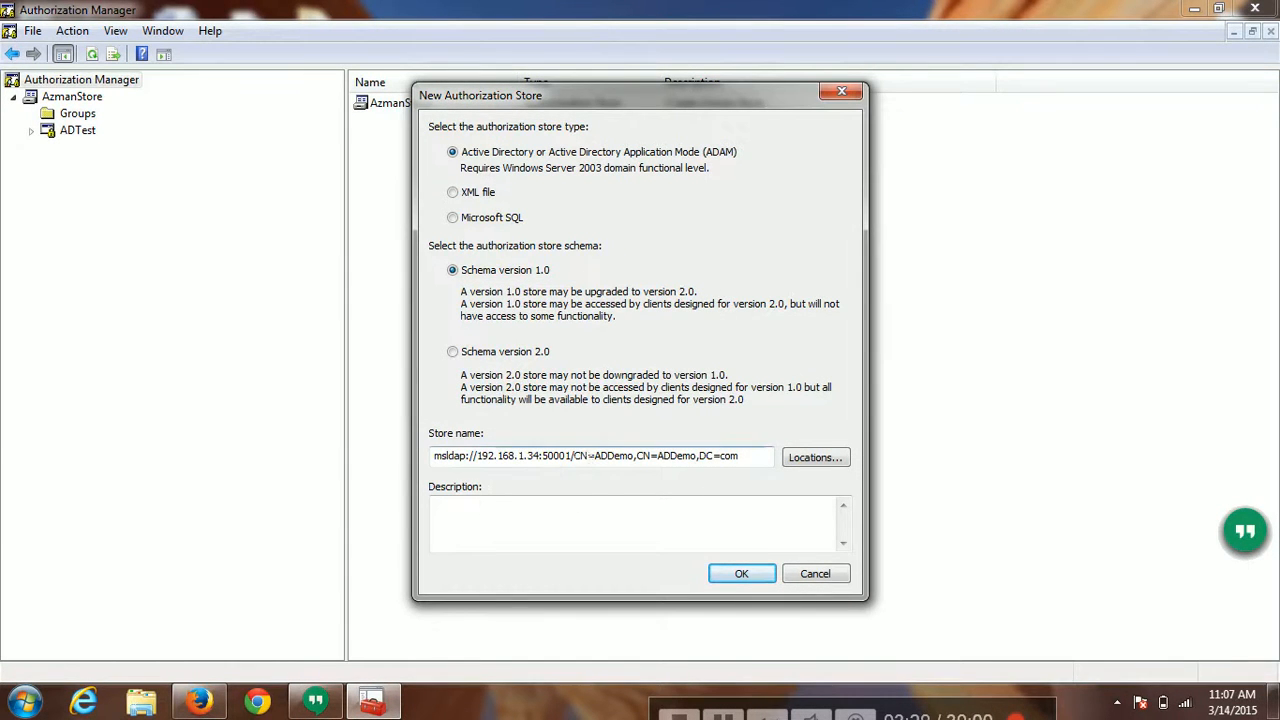
- Set the port in the store name to 50002 and try to create the authorization store again
{"action": "left_click_drag", "start_coordinate": [573, 456], "coordinate": [567, 456]}
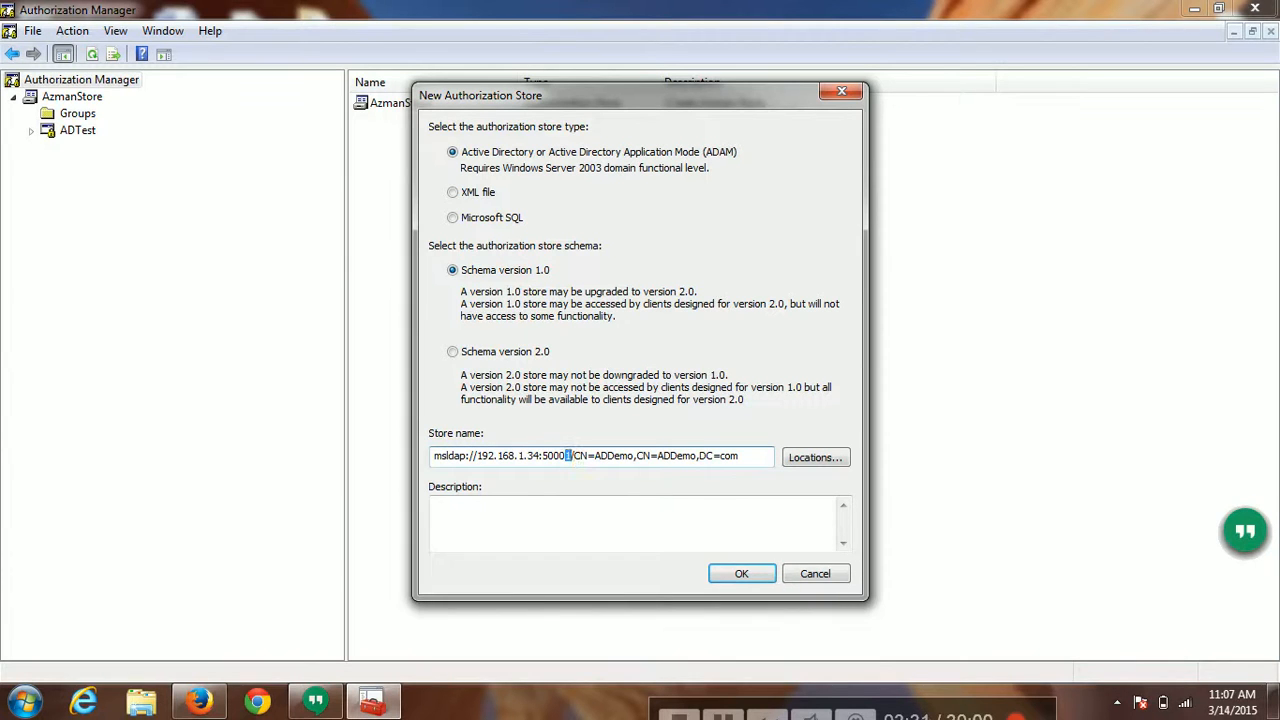
{"action": "type", "text": "2"}
{"action": "left_click", "coordinate": [739, 578]}
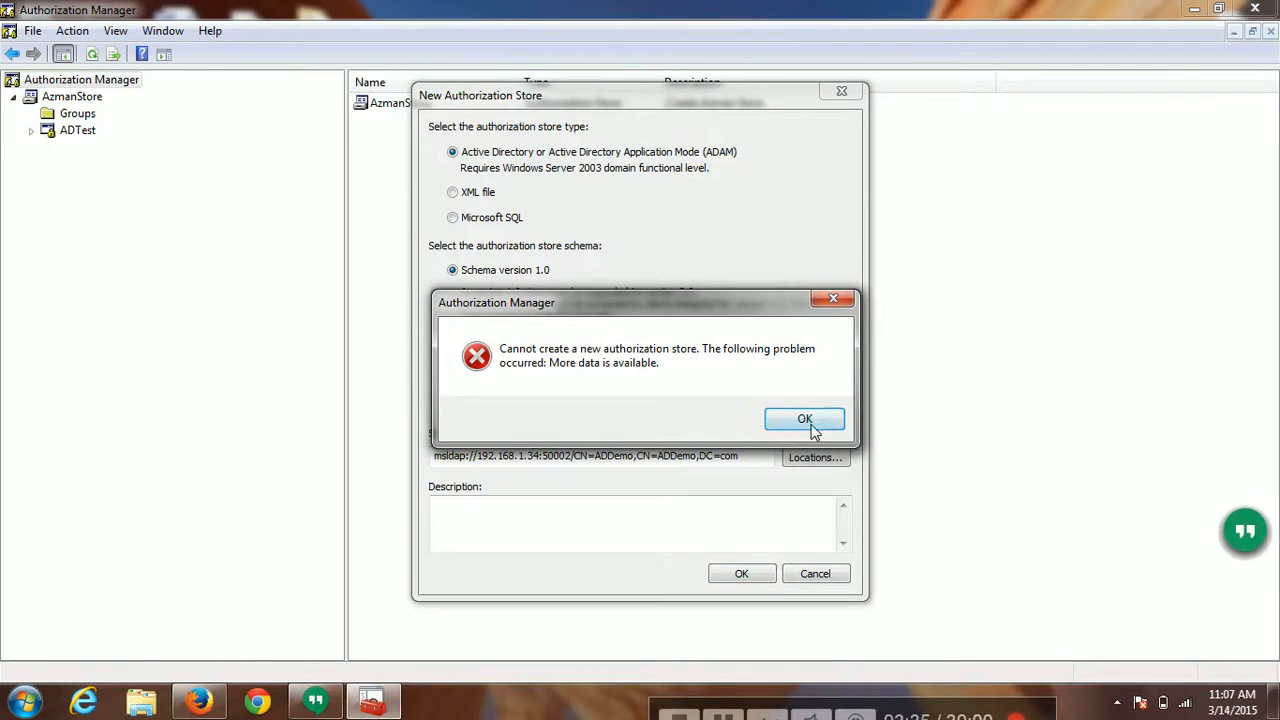
{"action": "left_click", "coordinate": [806, 420]}
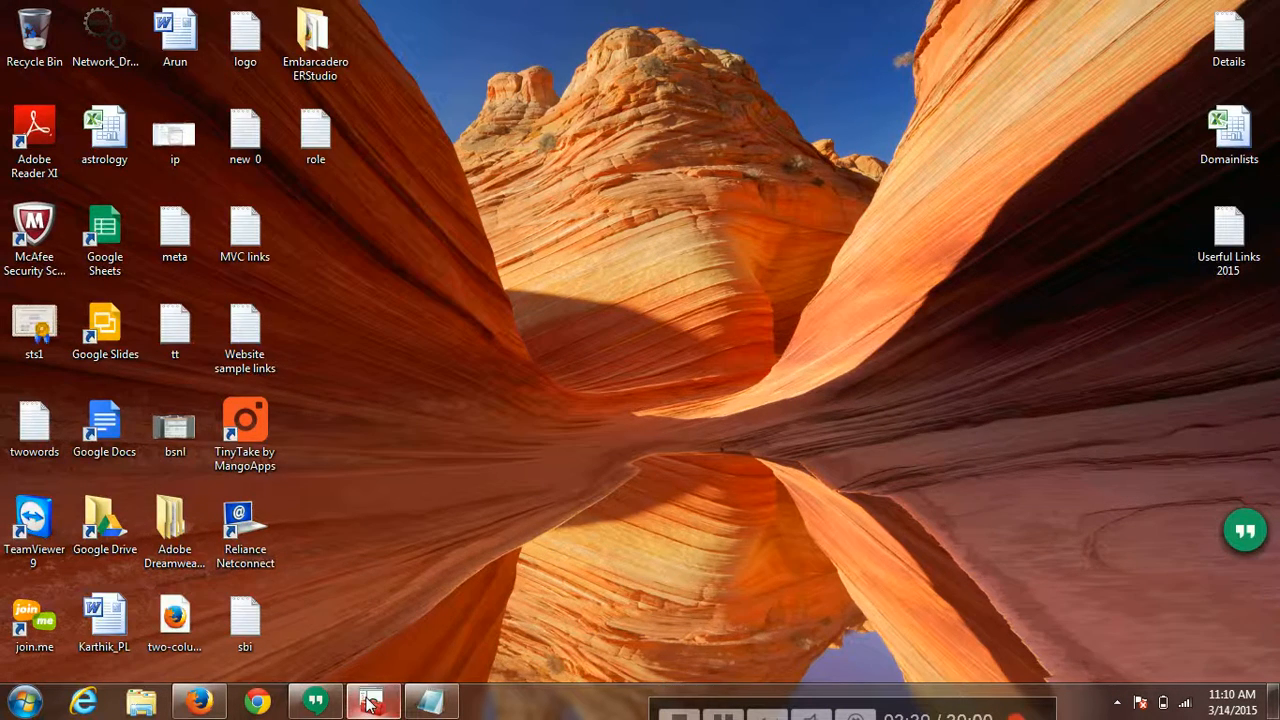
- Switch to the Notepad note and copy the whole msldap store path for the new authorization store
{"action": "left_click", "coordinate": [370, 703]}
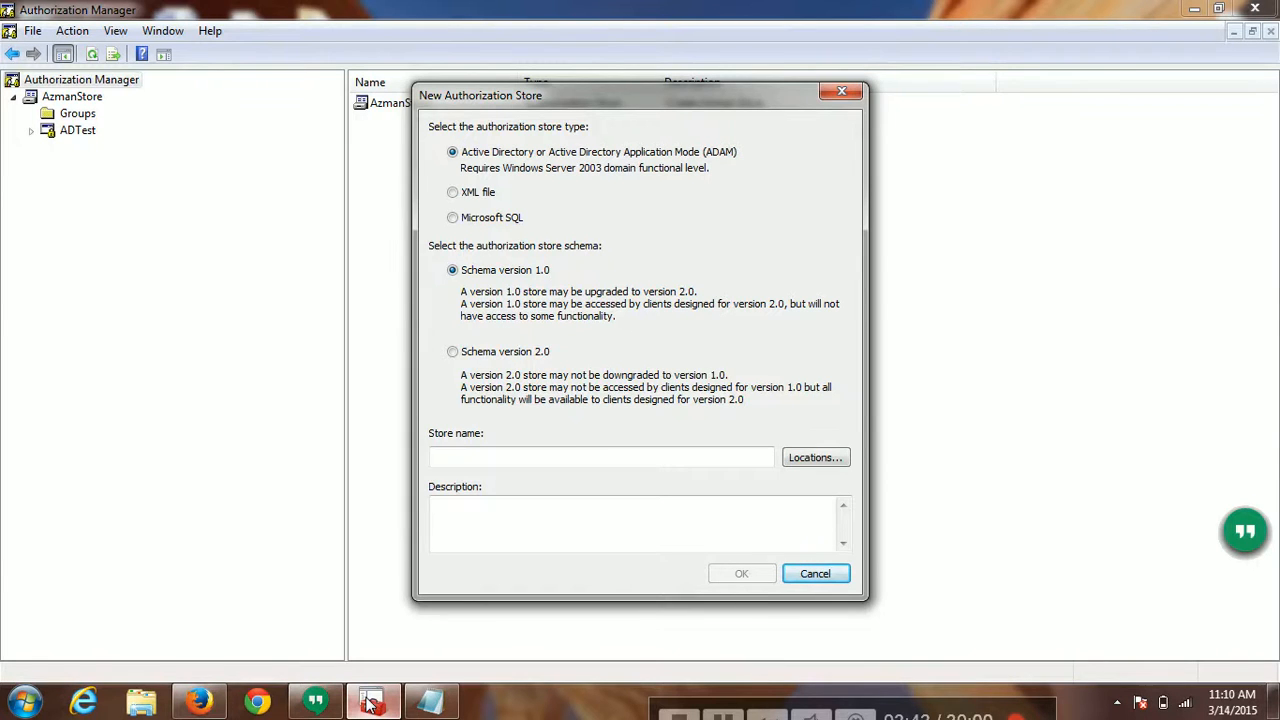
{"action": "left_click", "coordinate": [432, 703]}
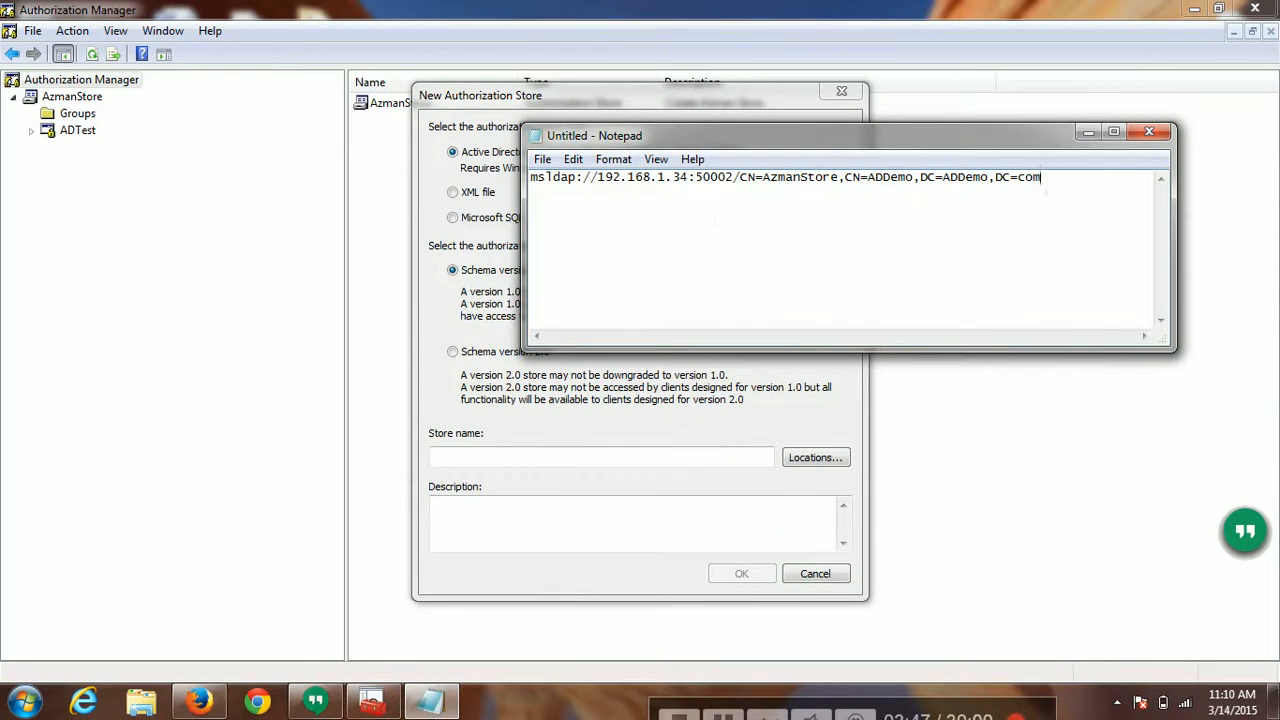
{"action": "left_click", "coordinate": [717, 715]}
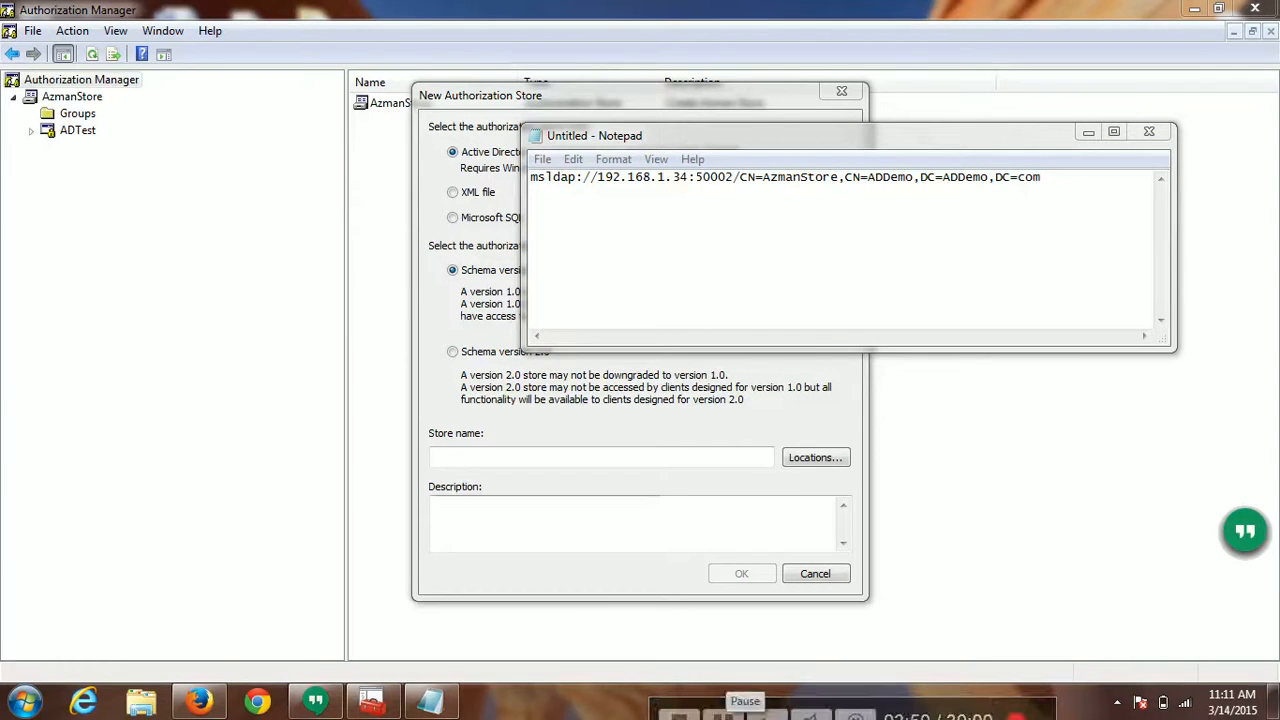
{"action": "left_click_drag", "start_coordinate": [1058, 184], "coordinate": [530, 180]}
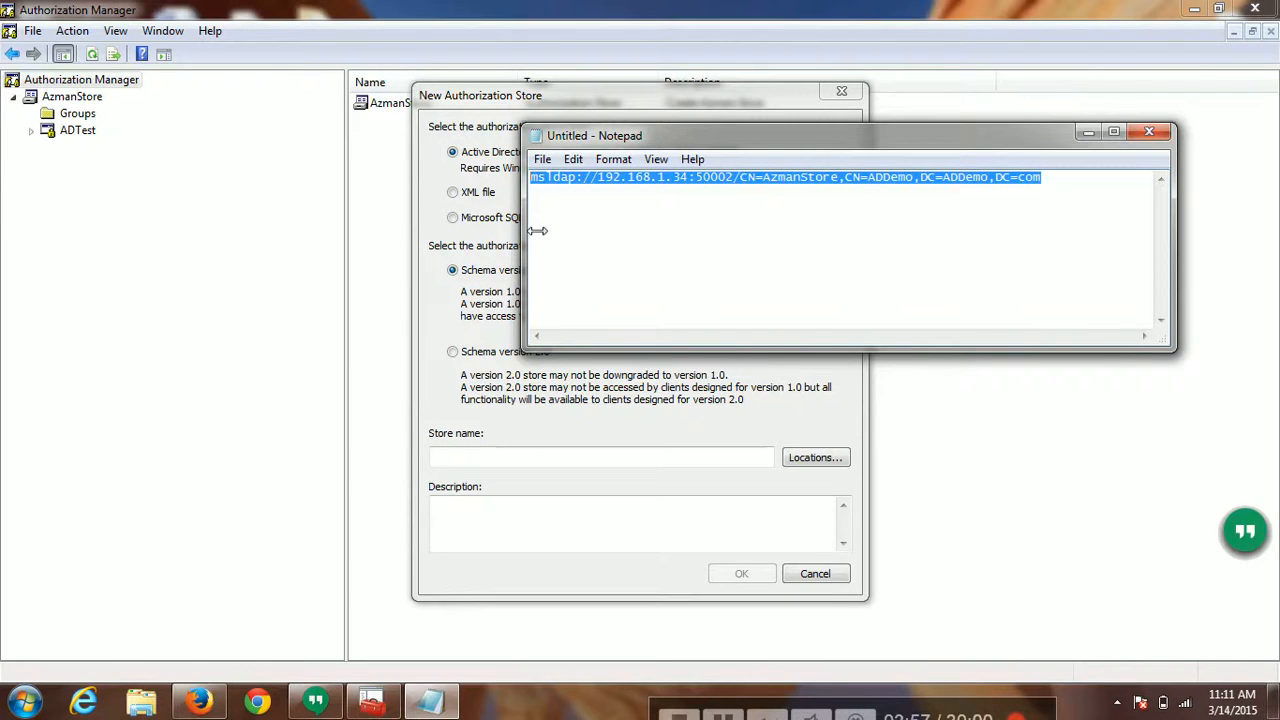
{"action": "left_click", "coordinate": [868, 177]}
{"action": "left_click_drag", "start_coordinate": [868, 177], "coordinate": [913, 177]}
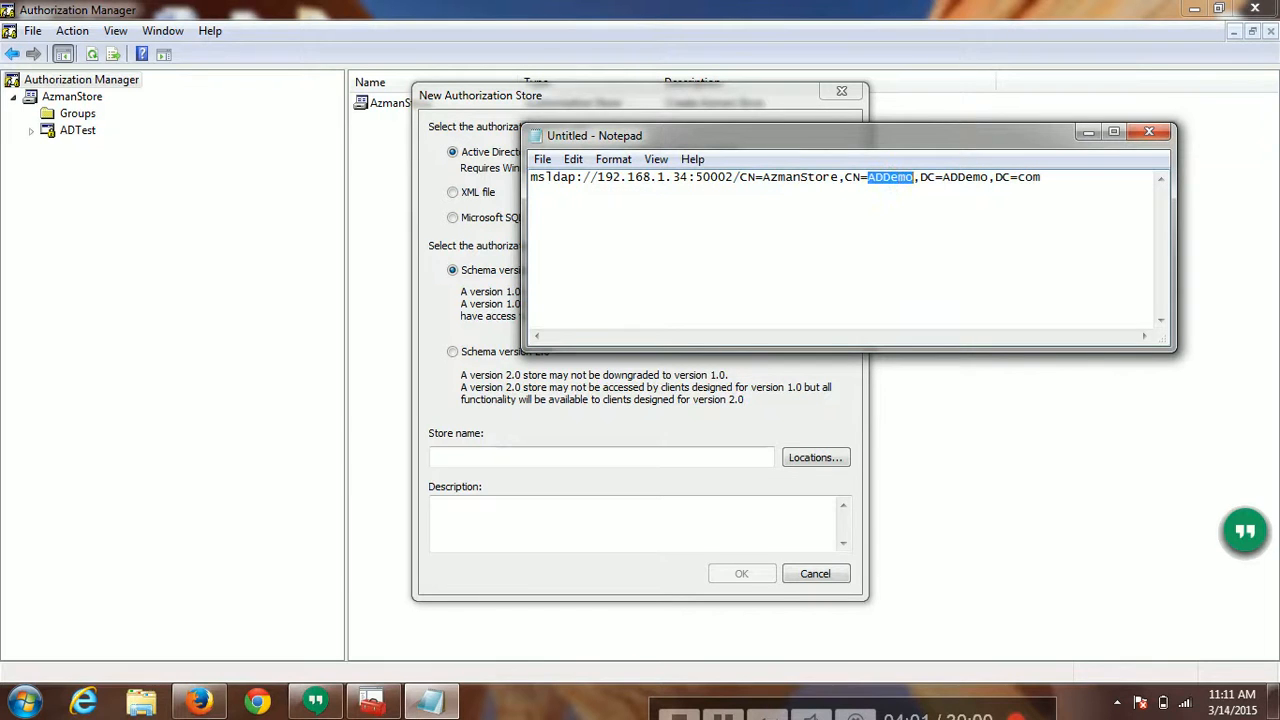
{"action": "left_click", "coordinate": [983, 178]}
{"action": "key", "text": "ctrl+a"}
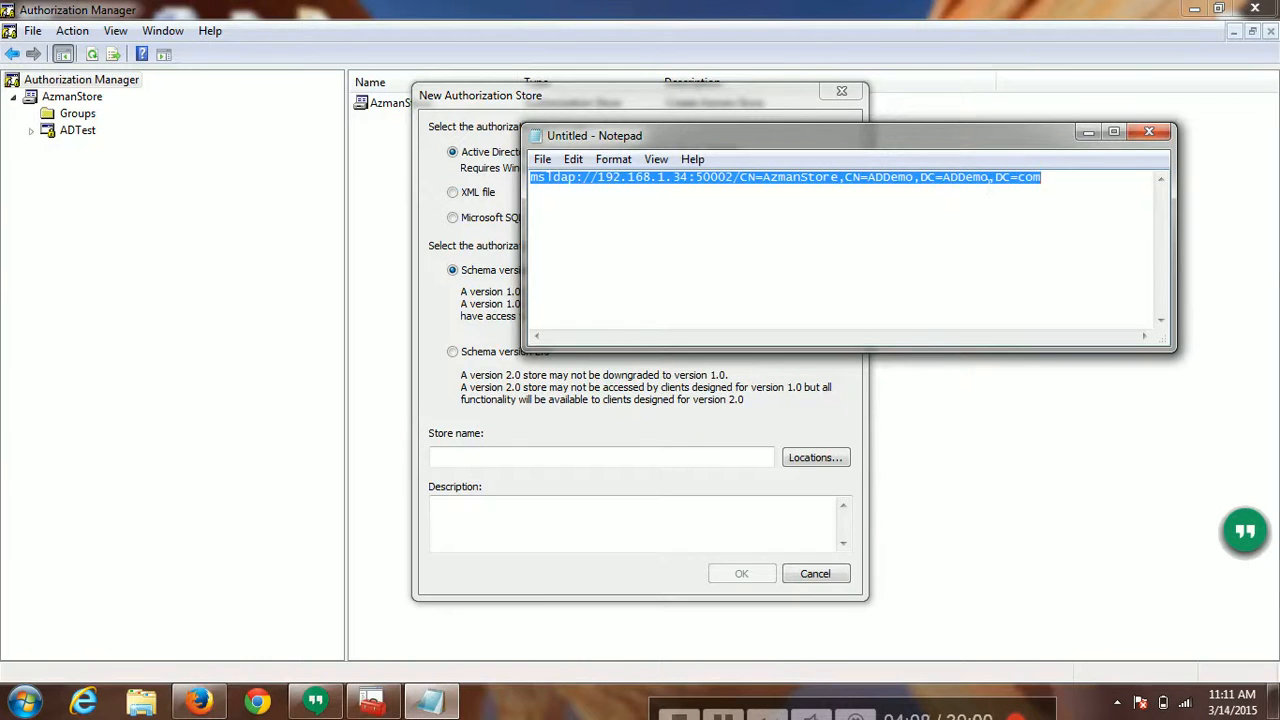
- Create the authorization store with the copied name msldap://192.168.1.34:50002/CN=AzmanStore,CN=ADDemo,DC=ADDemo,DC=com, keeping schema version 1.0
{"action": "left_click", "coordinate": [690, 456]}
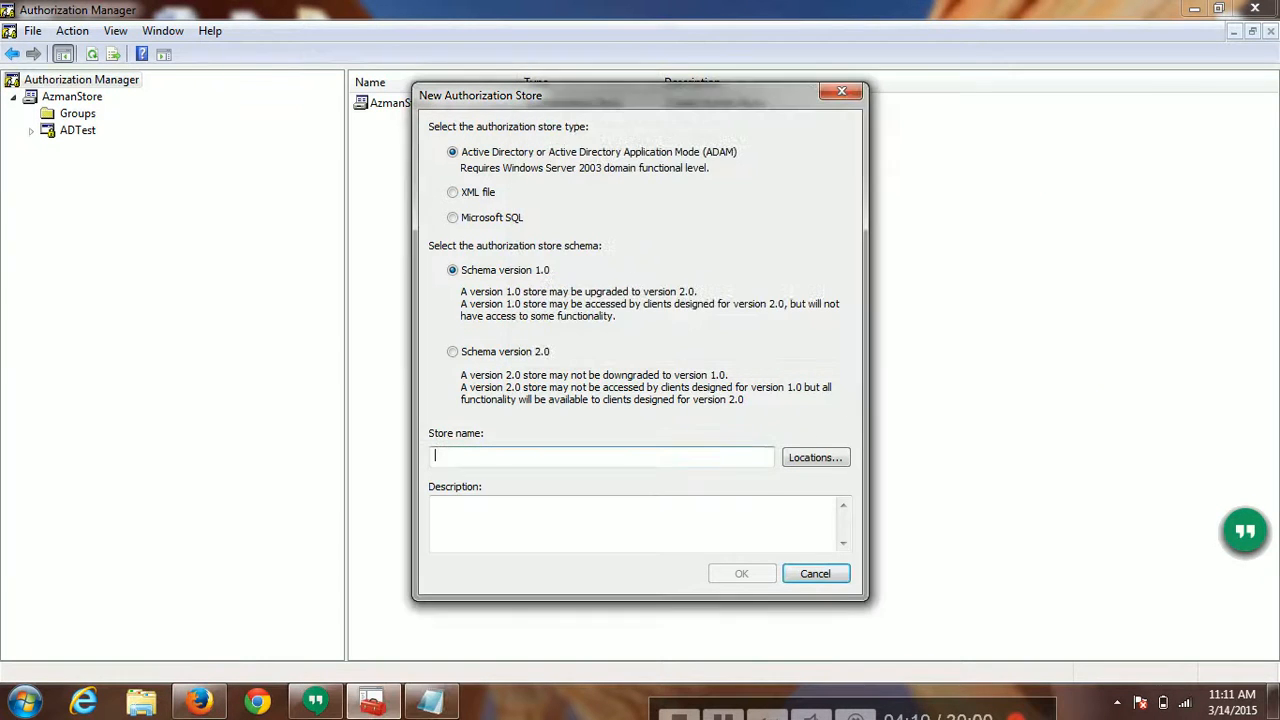
{"action": "key", "text": "ctrl+v"}
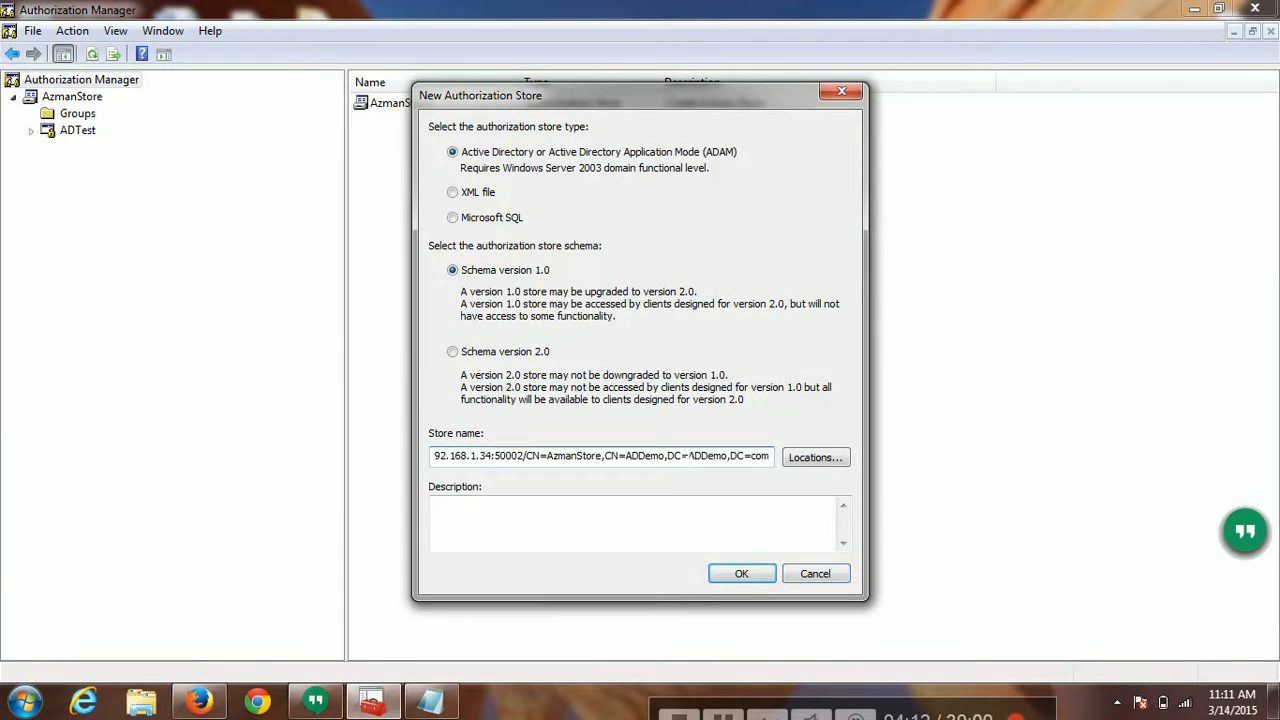
{"action": "key", "text": "Home"}
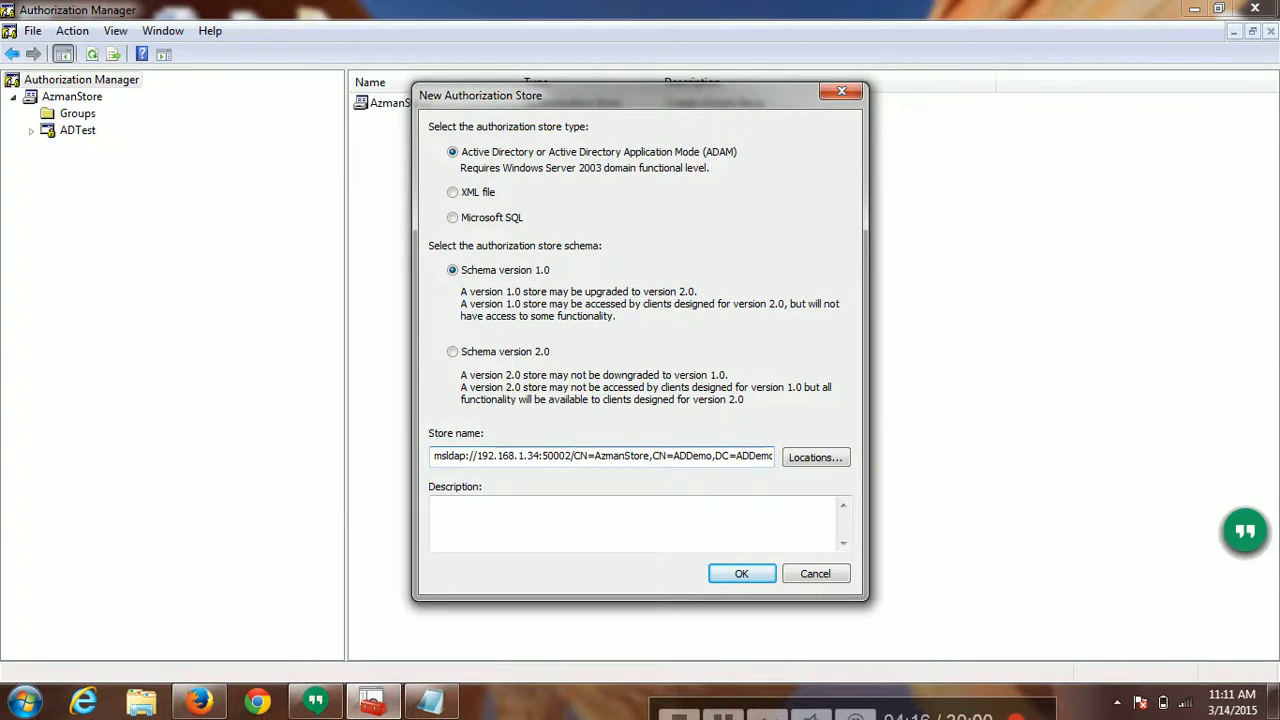
{"action": "key", "text": "shift+Right"}
{"action": "key", "text": "shift+Right"}
{"action": "key", "text": "shift+Right"}
{"action": "key", "text": "shift+Right"}
{"action": "left_click", "coordinate": [672, 456]}
{"action": "key", "text": "End"}
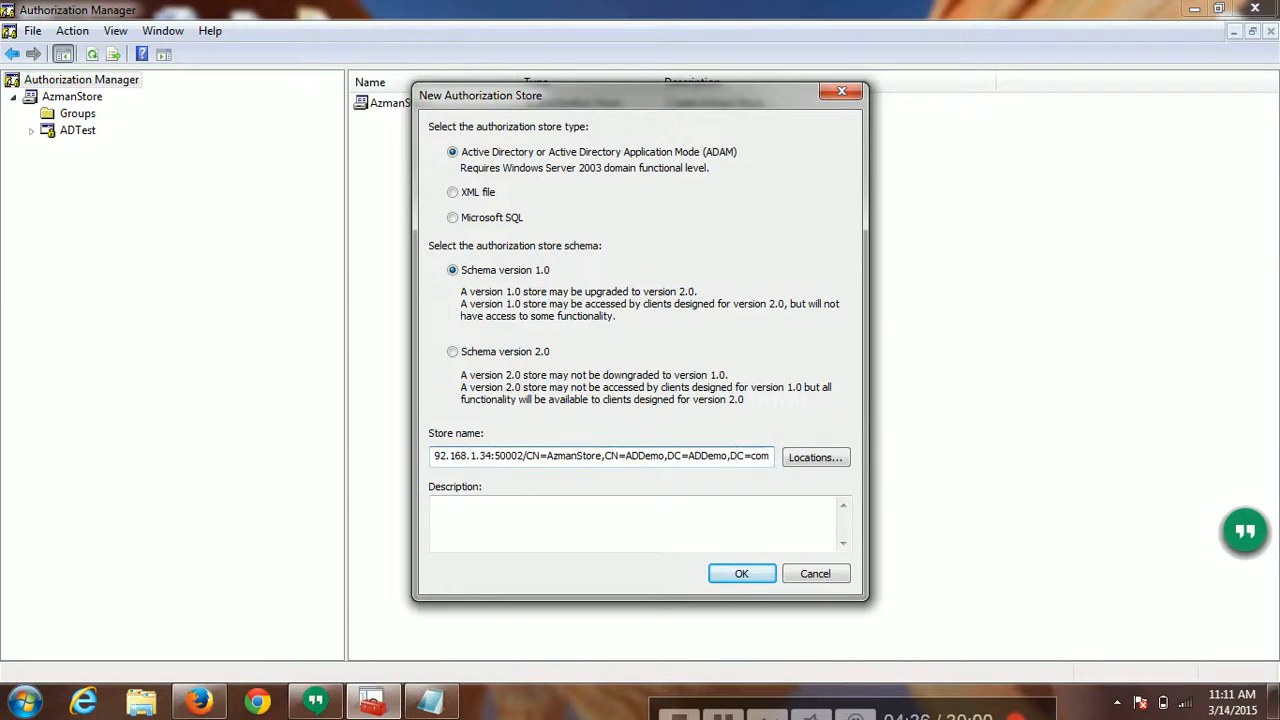
{"action": "left_click", "coordinate": [749, 576]}
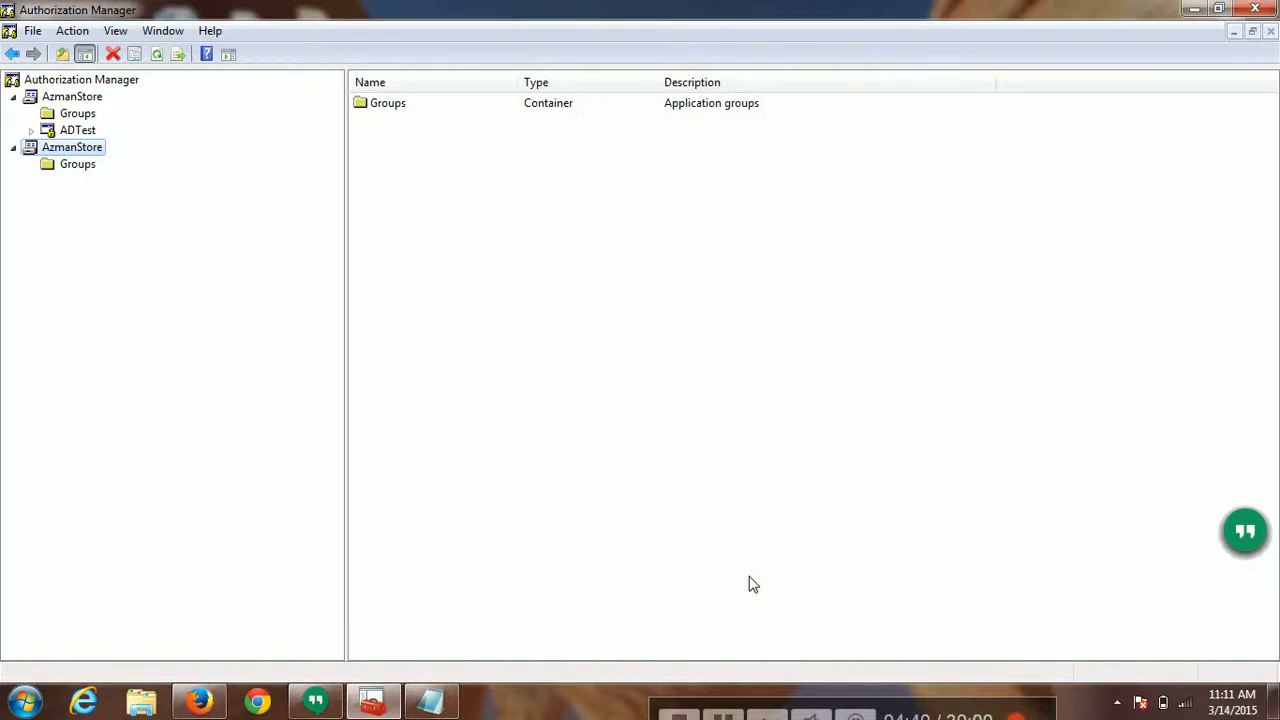
- Create a new application named ADDemo in the newly added AzmanStore, without a description or version information
{"action": "right_click", "coordinate": [80, 157]}
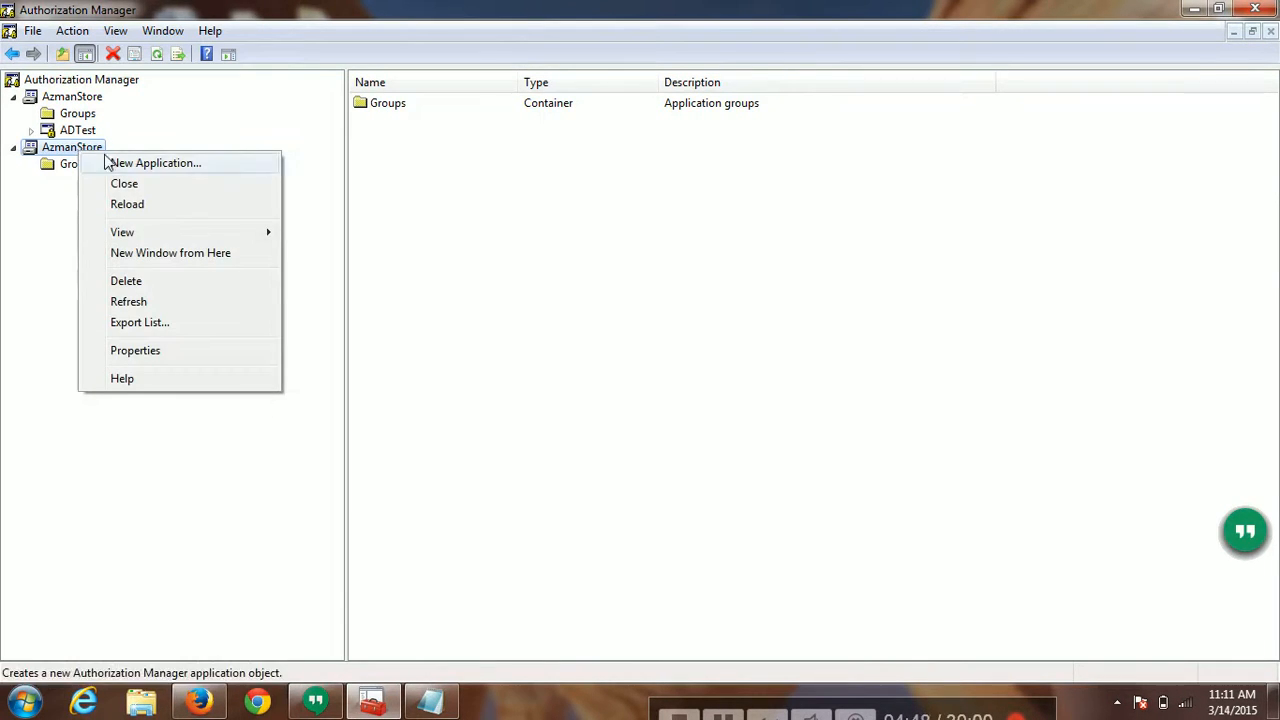
{"action": "left_click", "coordinate": [128, 164]}
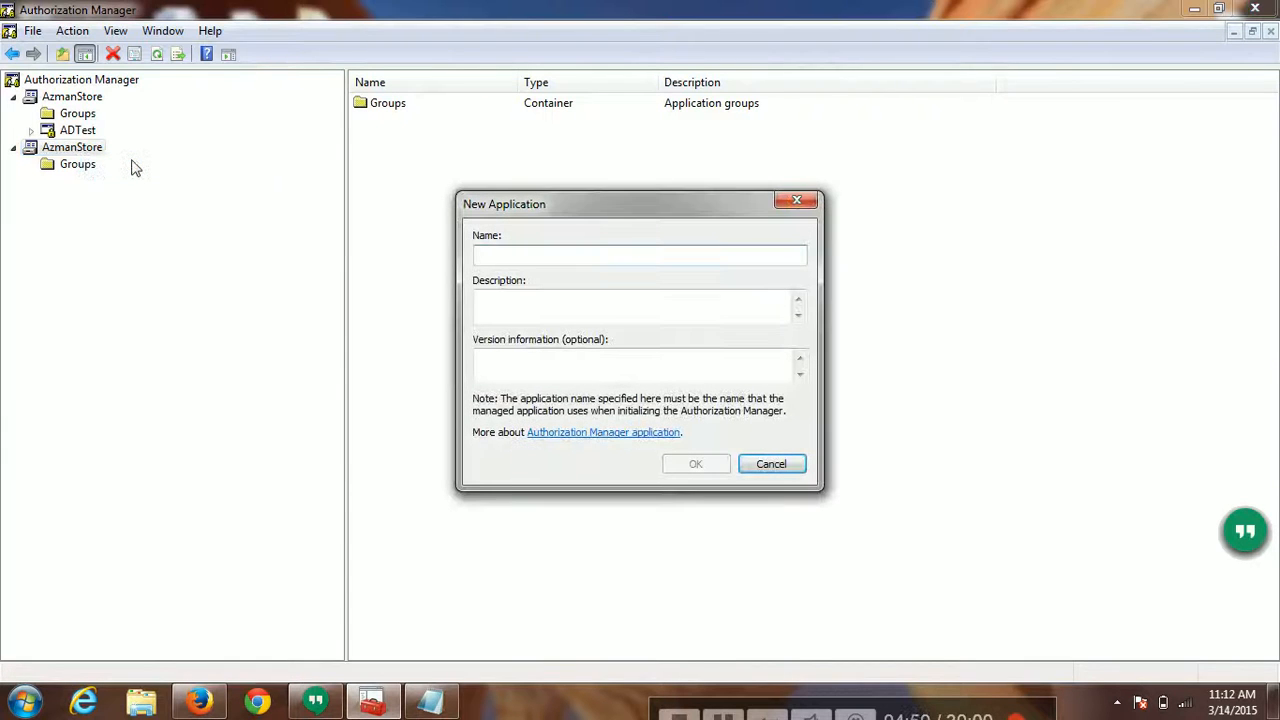
{"action": "left_click", "coordinate": [723, 716]}
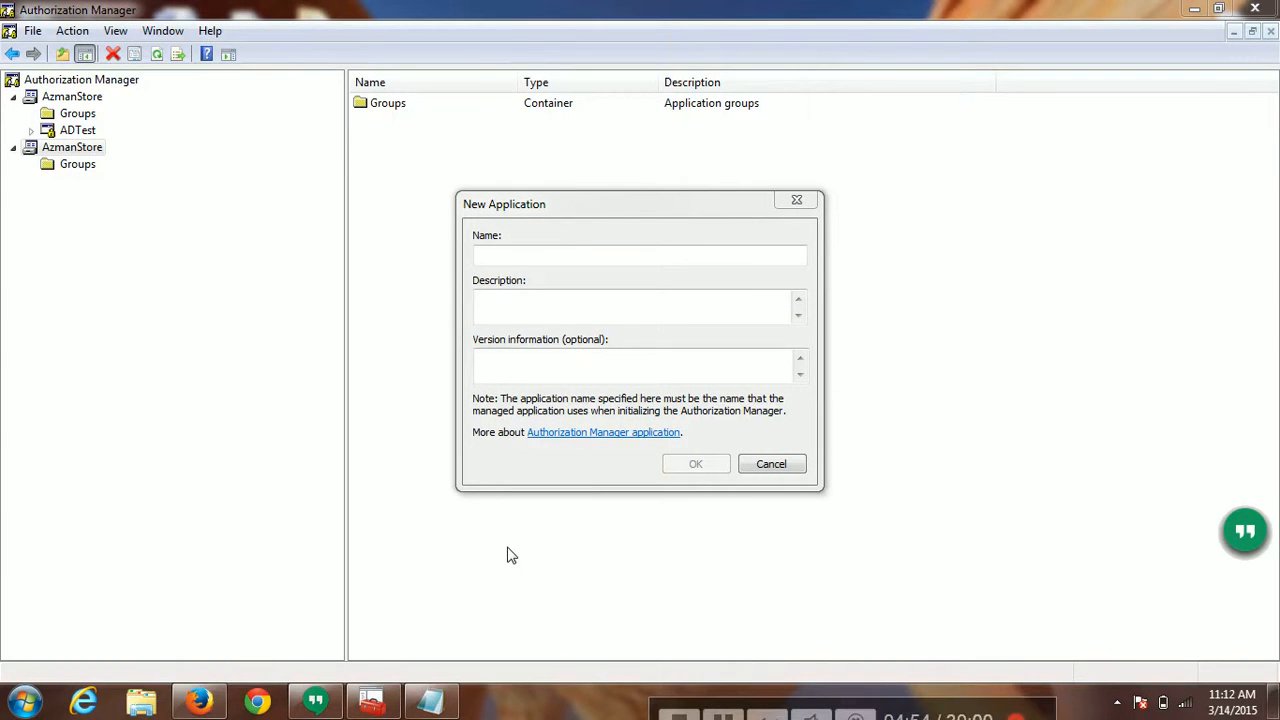
{"action": "left_click", "coordinate": [490, 255]}
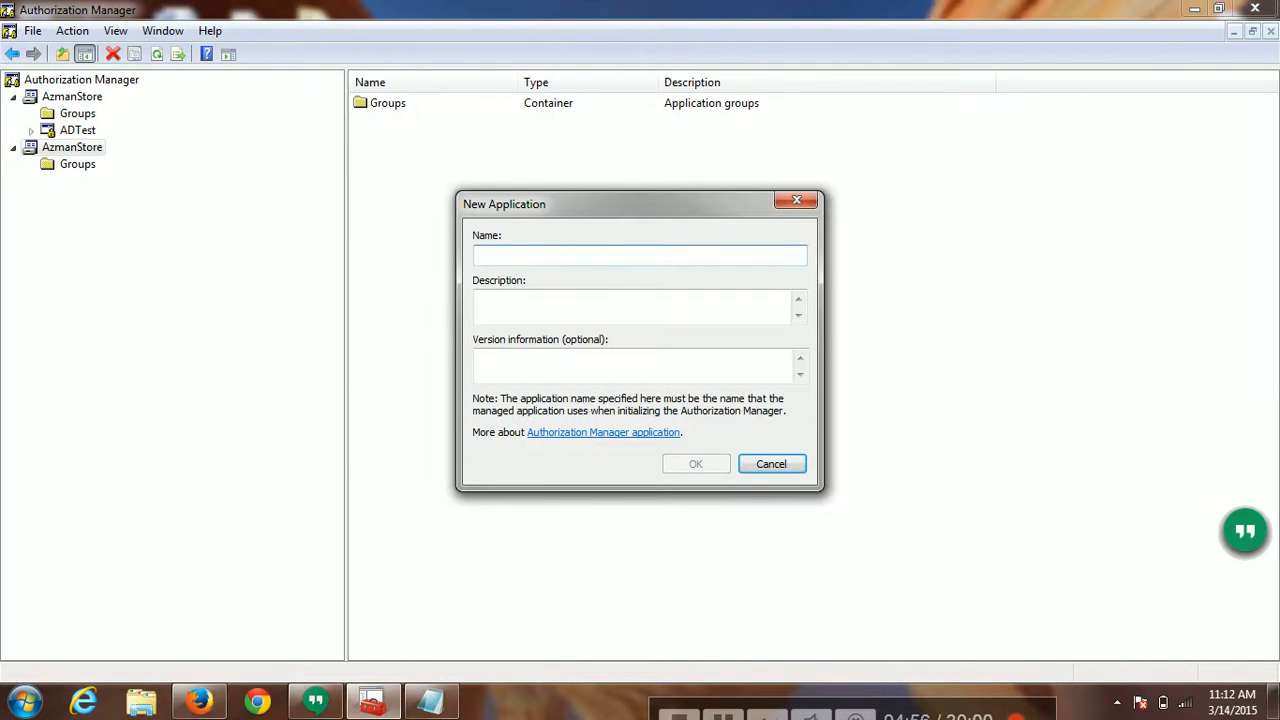
{"action": "type", "text": "AD"}
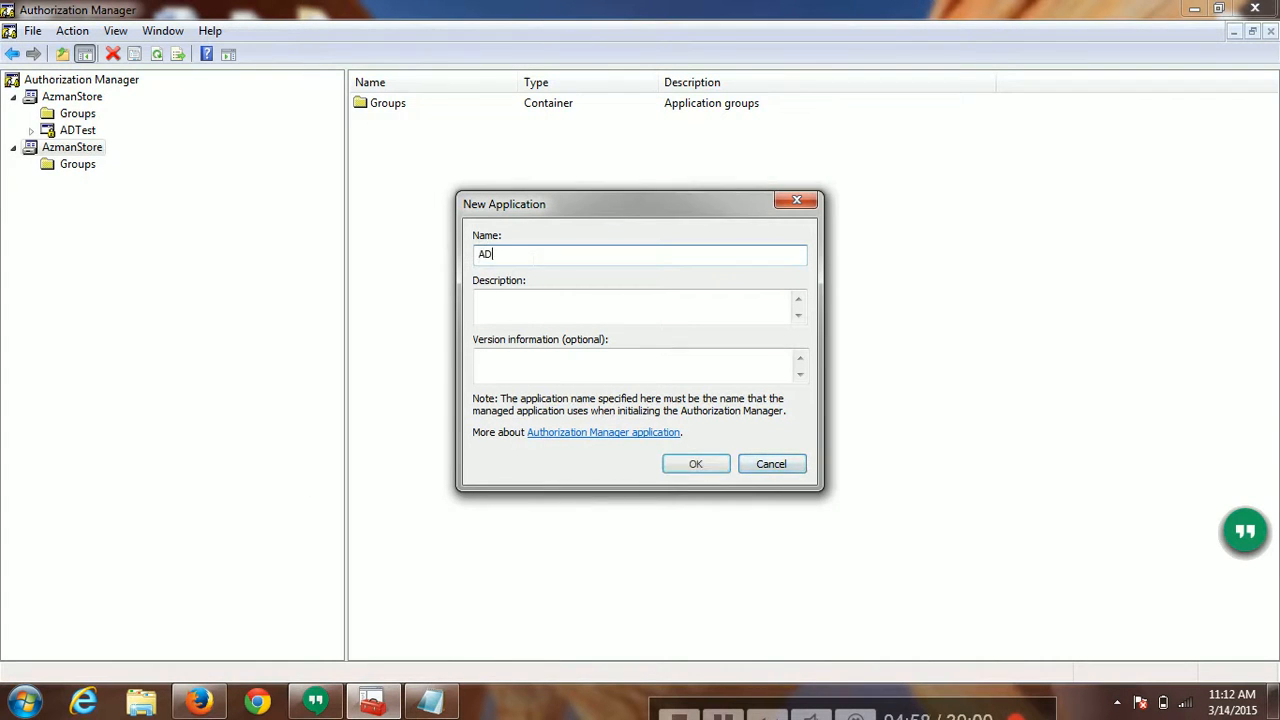
{"action": "type", "text": "Demo"}
{"action": "key", "text": "Tab"}
{"action": "left_click", "coordinate": [673, 468]}
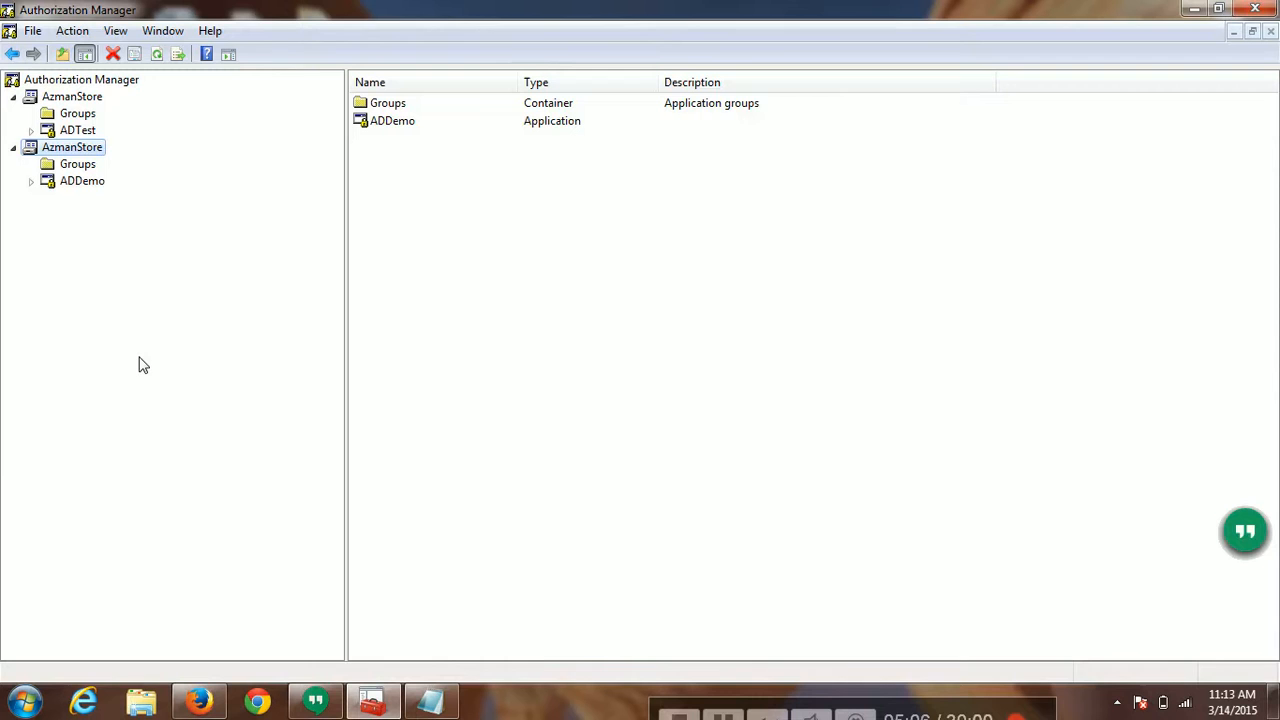
- Expand the ADDemo application and examine its Role Definitions, Task Definitions and Operation Definitions containers
{"action": "left_click", "coordinate": [31, 182]}
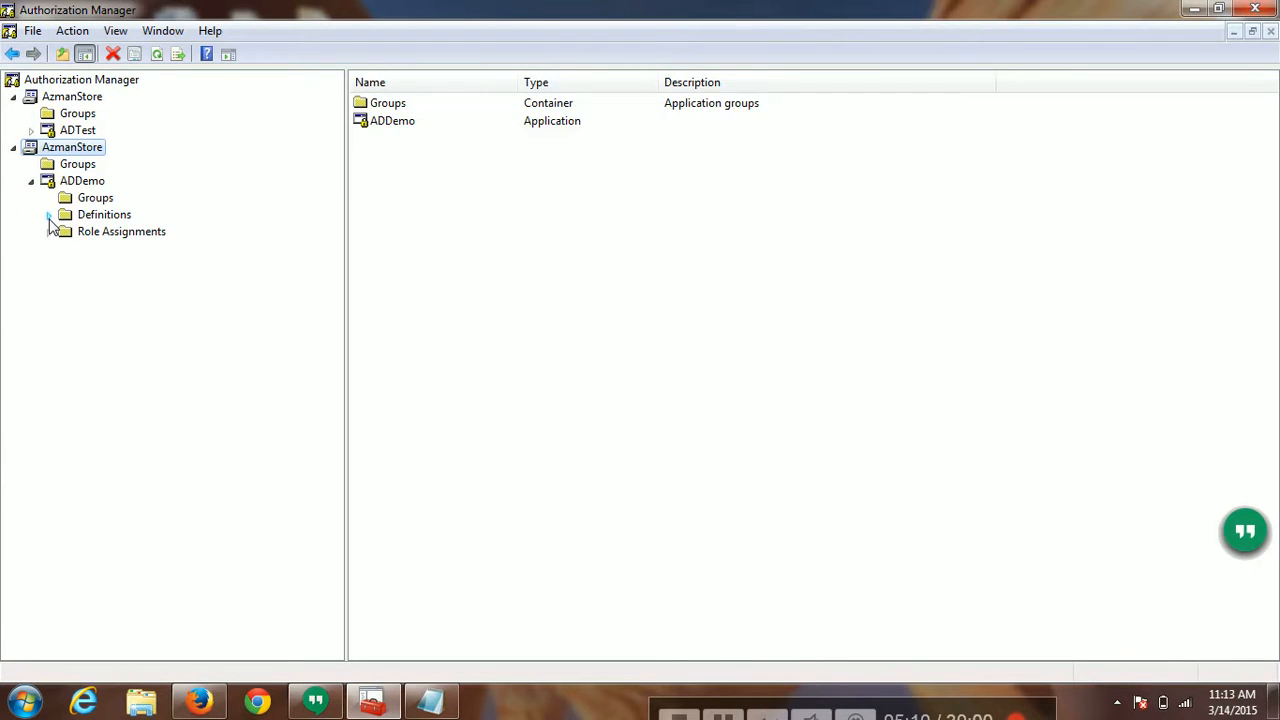
{"action": "left_click", "coordinate": [49, 216]}
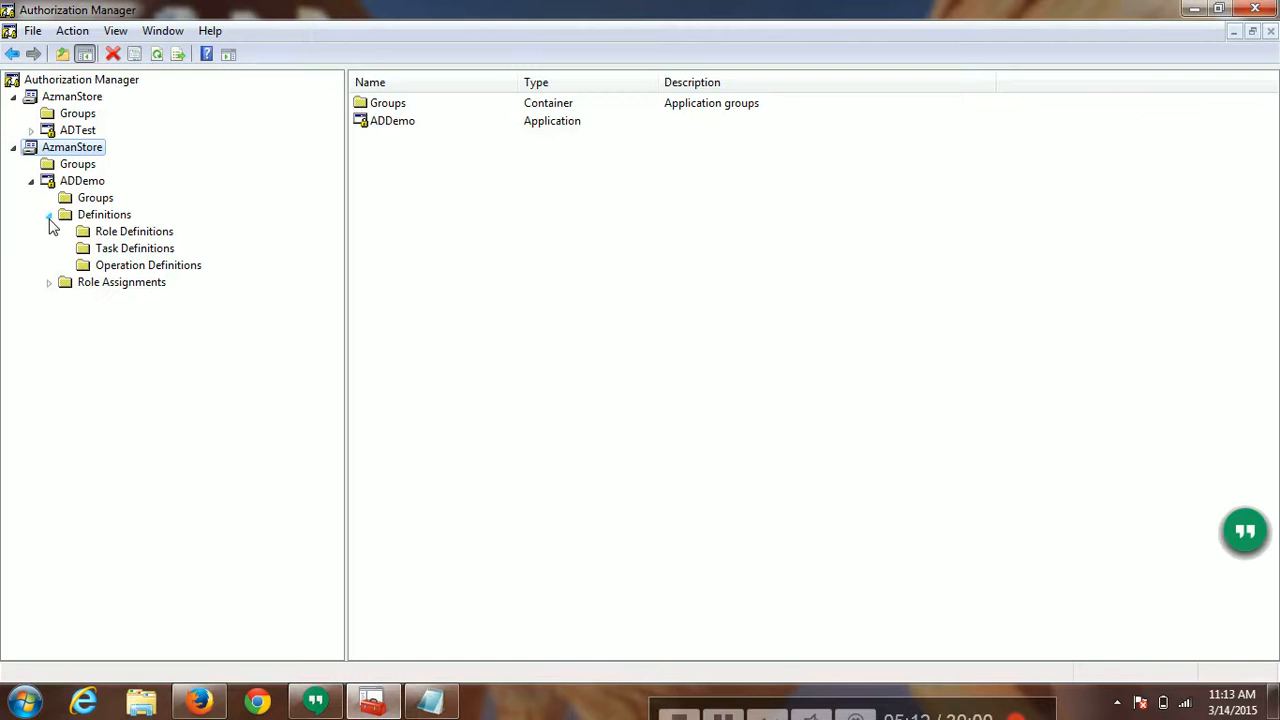
{"action": "left_click", "coordinate": [122, 232]}
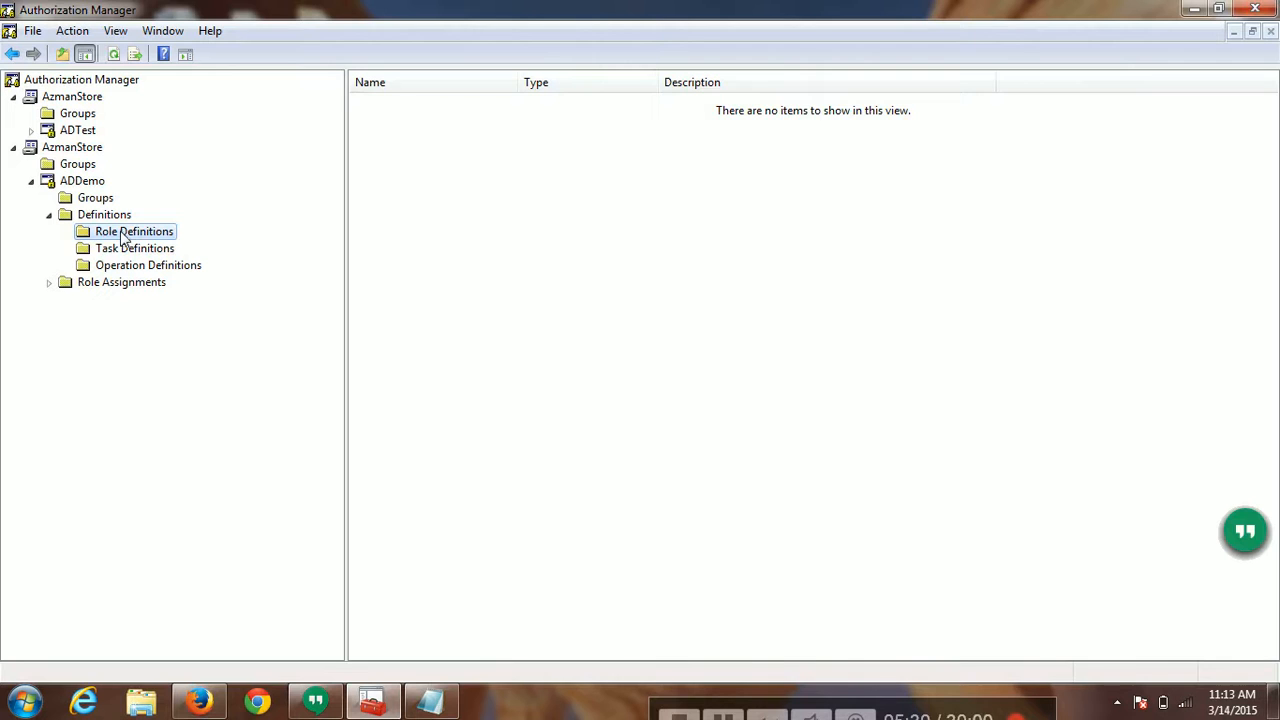
{"action": "left_click", "coordinate": [125, 254]}
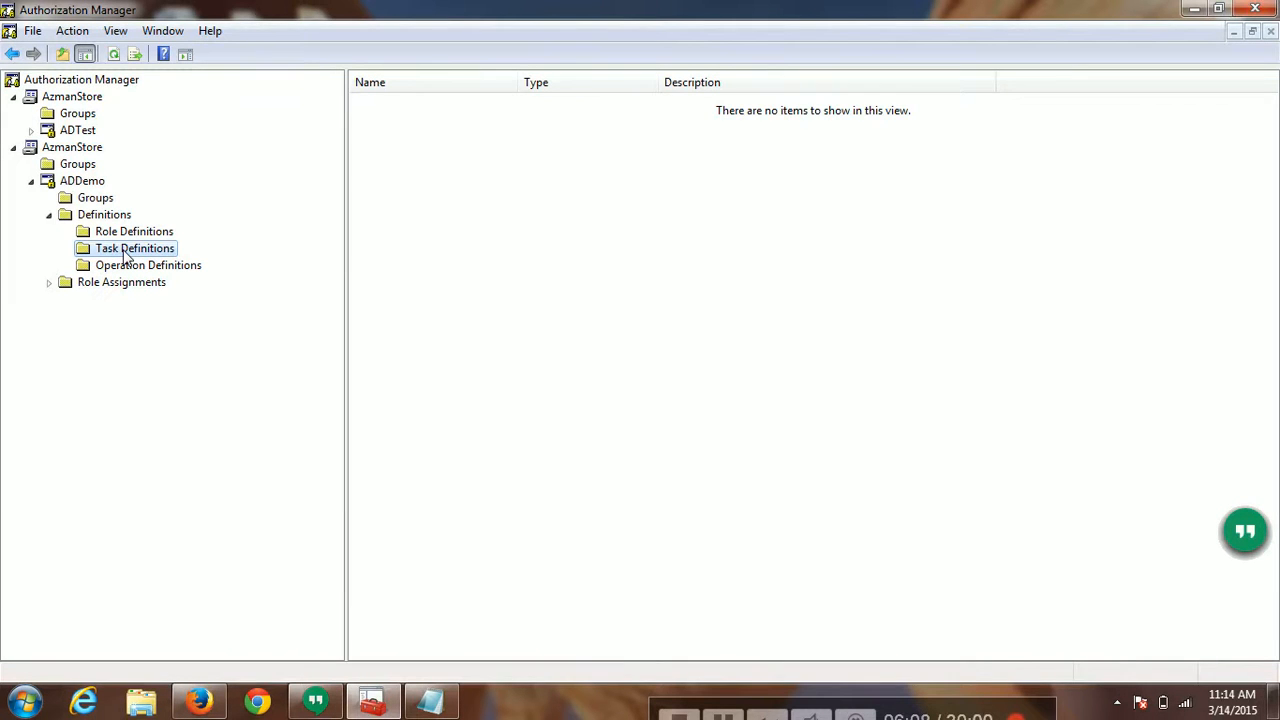
{"action": "left_click", "coordinate": [128, 270]}
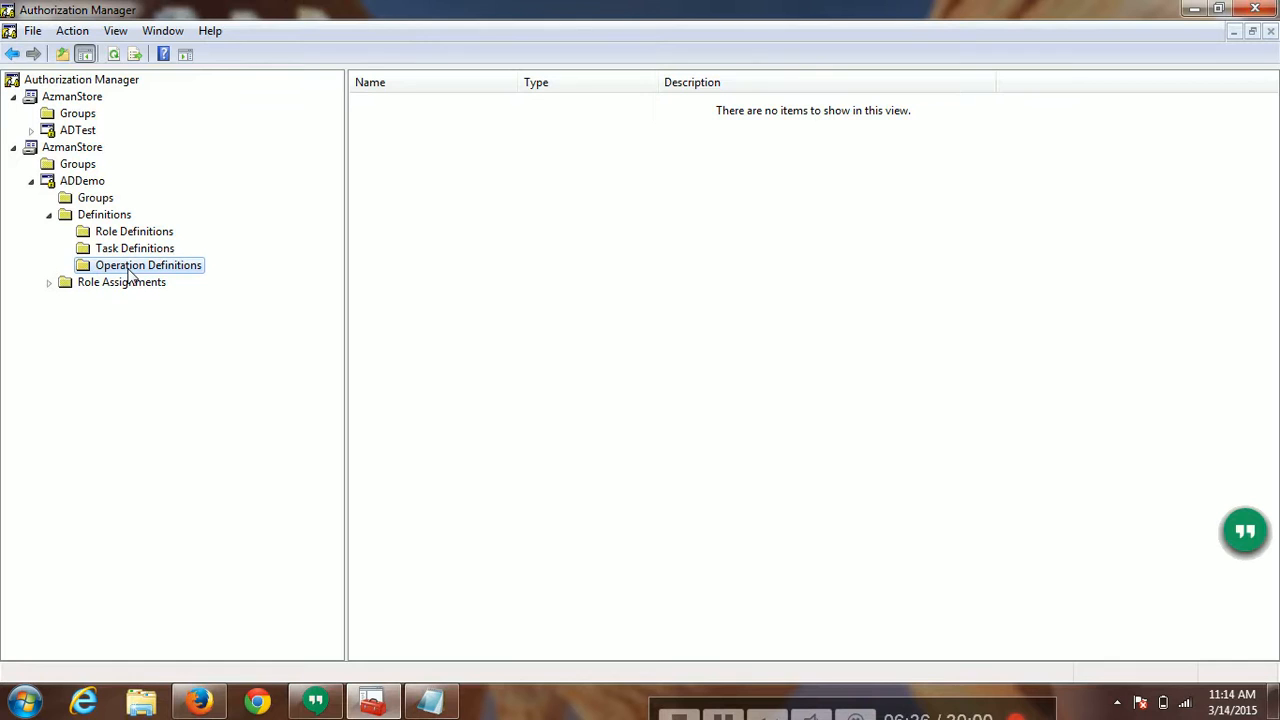
{"action": "left_click", "coordinate": [88, 189]}
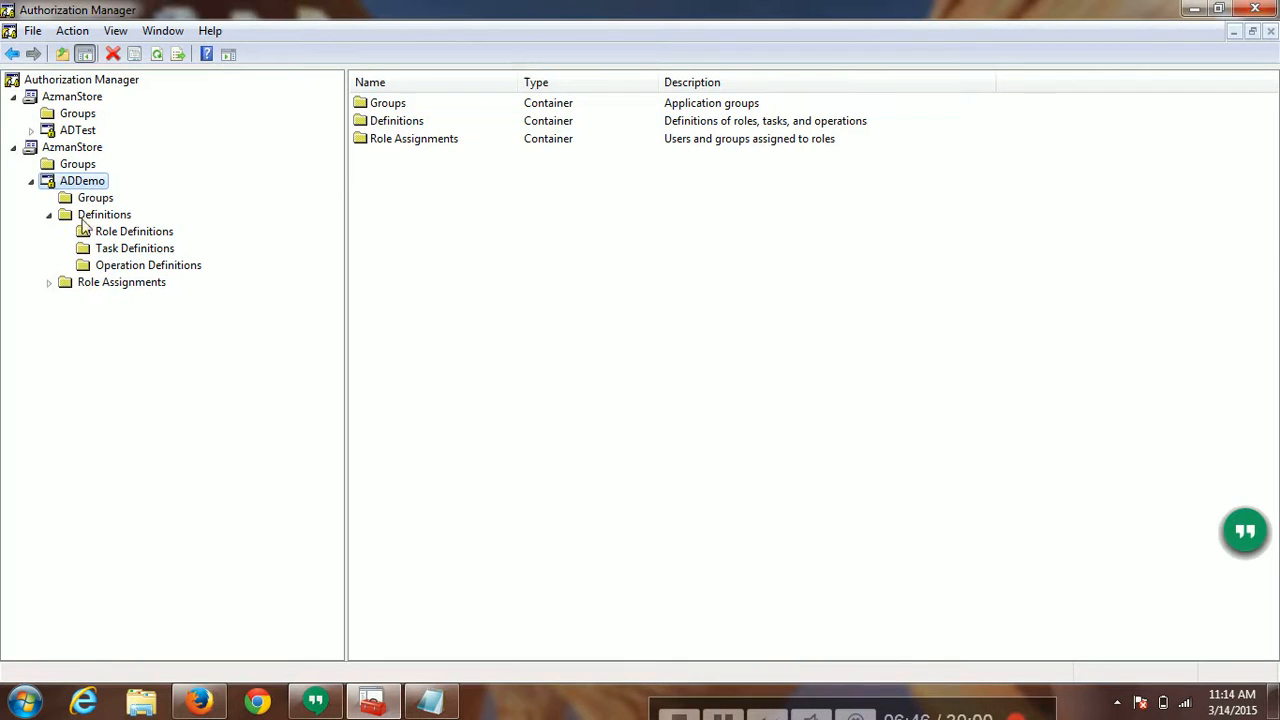
{"action": "left_click", "coordinate": [138, 231]}
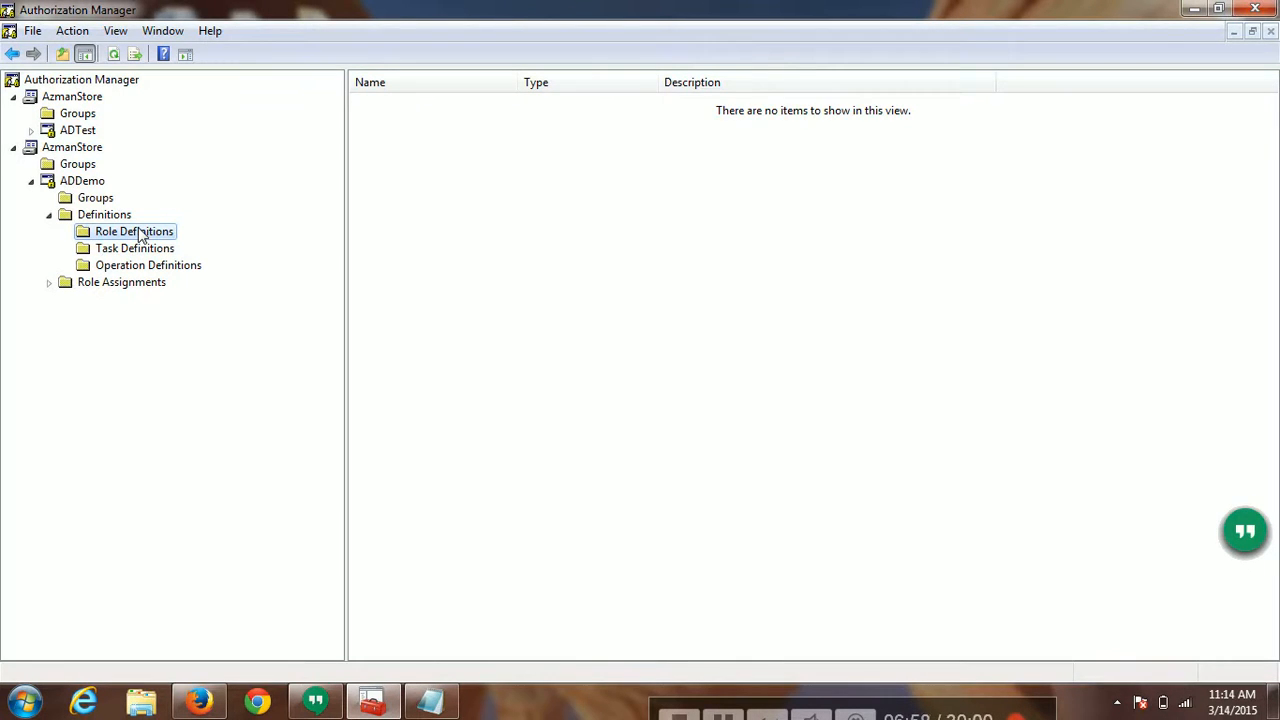
- Open the AD LDS Setup document from the Downloads folder in Word, dismiss the activation notice and view its Role Definitions section
{"action": "left_click", "coordinate": [150, 706]}
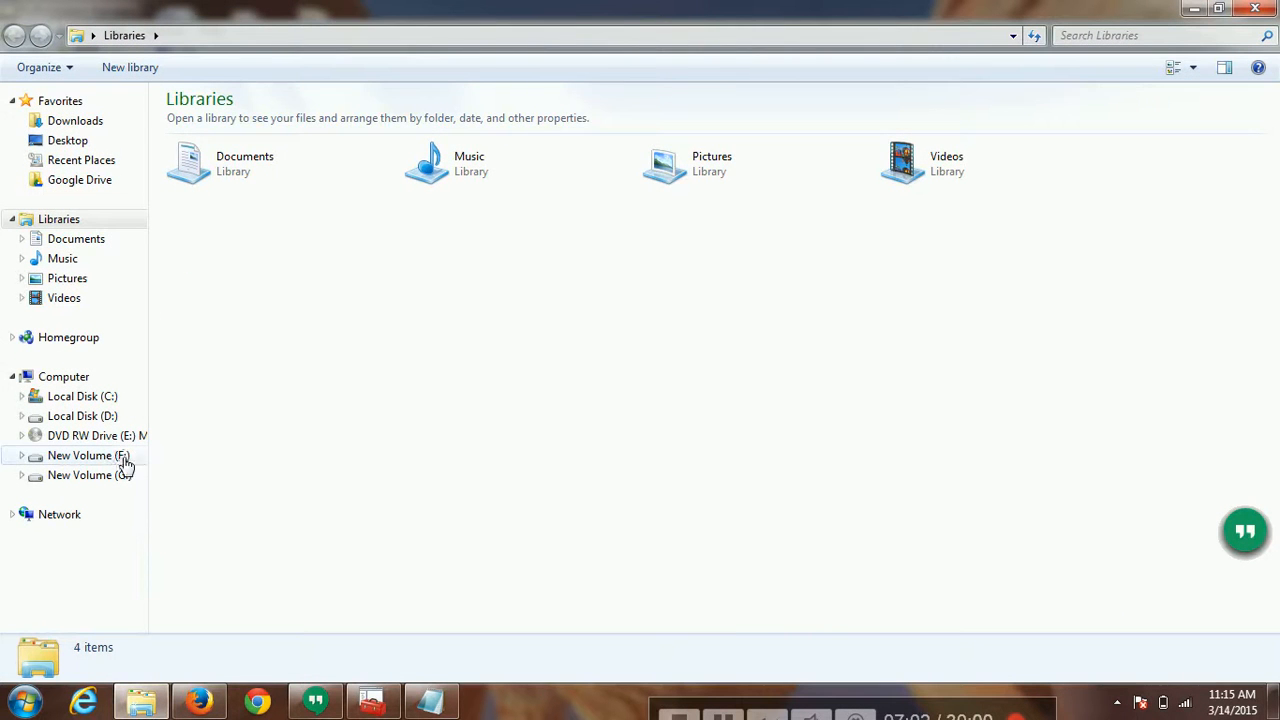
{"action": "left_click", "coordinate": [123, 457]}
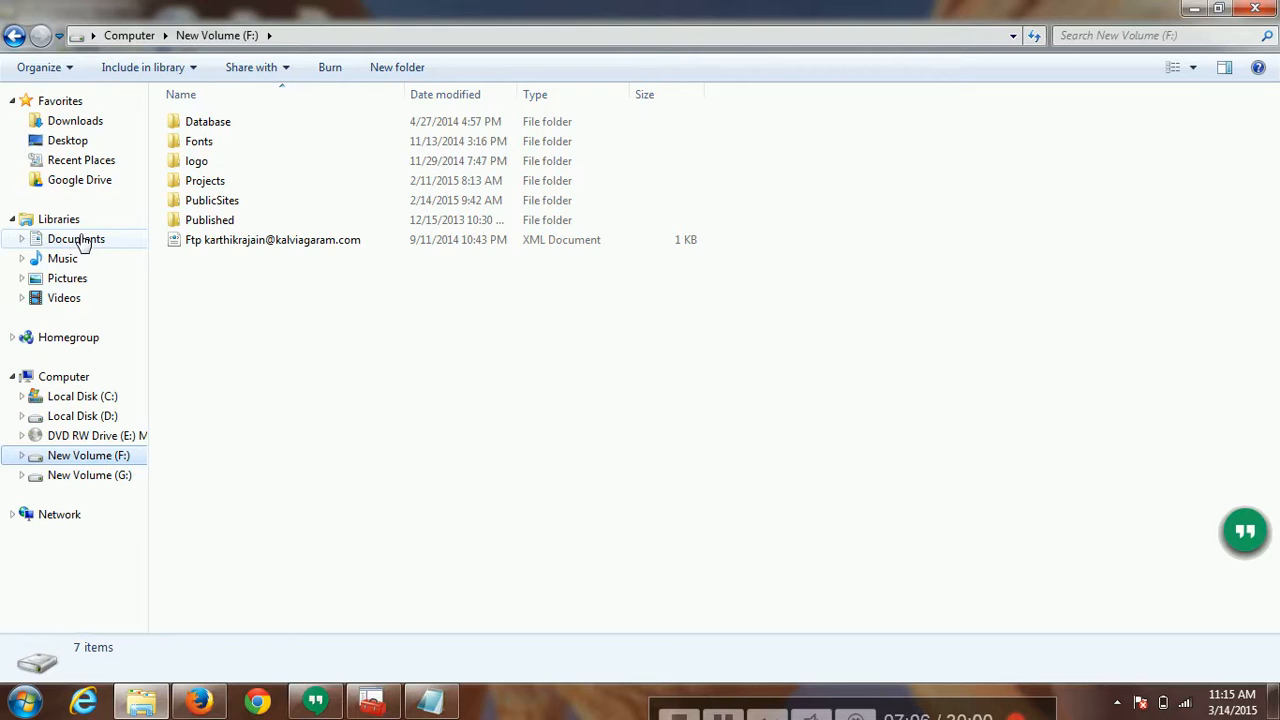
{"action": "left_click", "coordinate": [94, 126]}
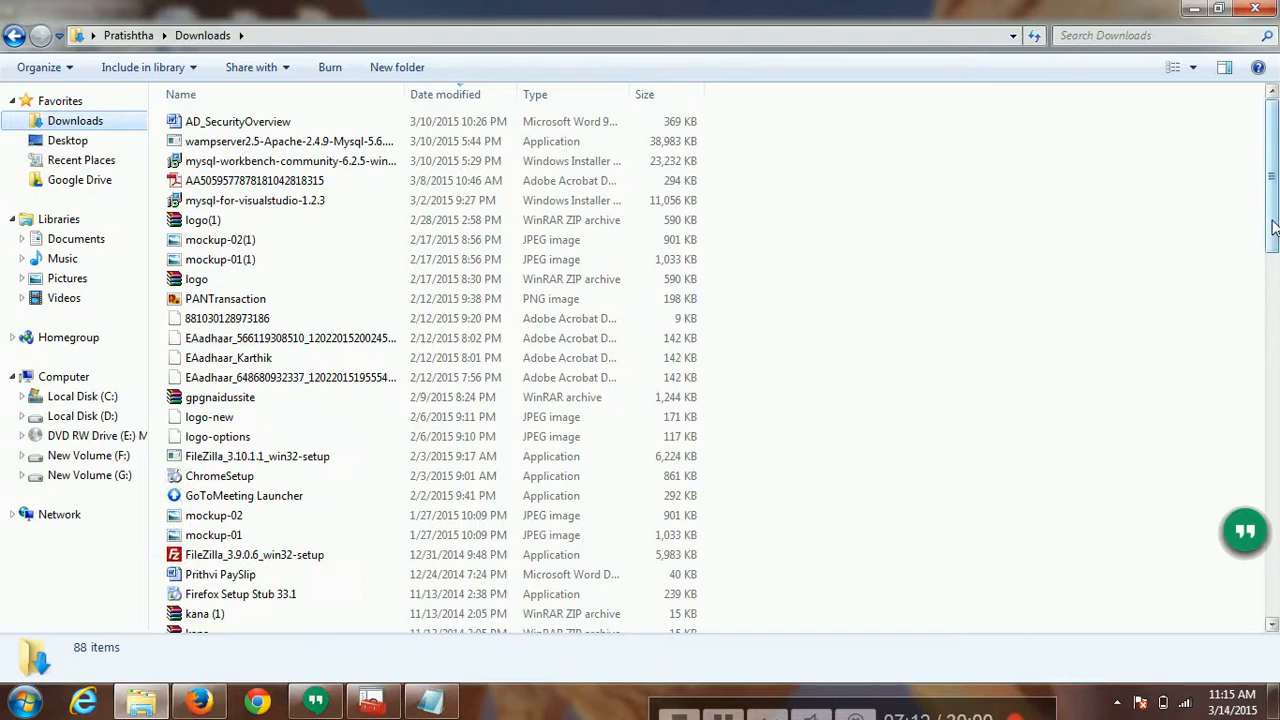
{"action": "left_click_drag", "start_coordinate": [1272, 228], "coordinate": [1277, 510]}
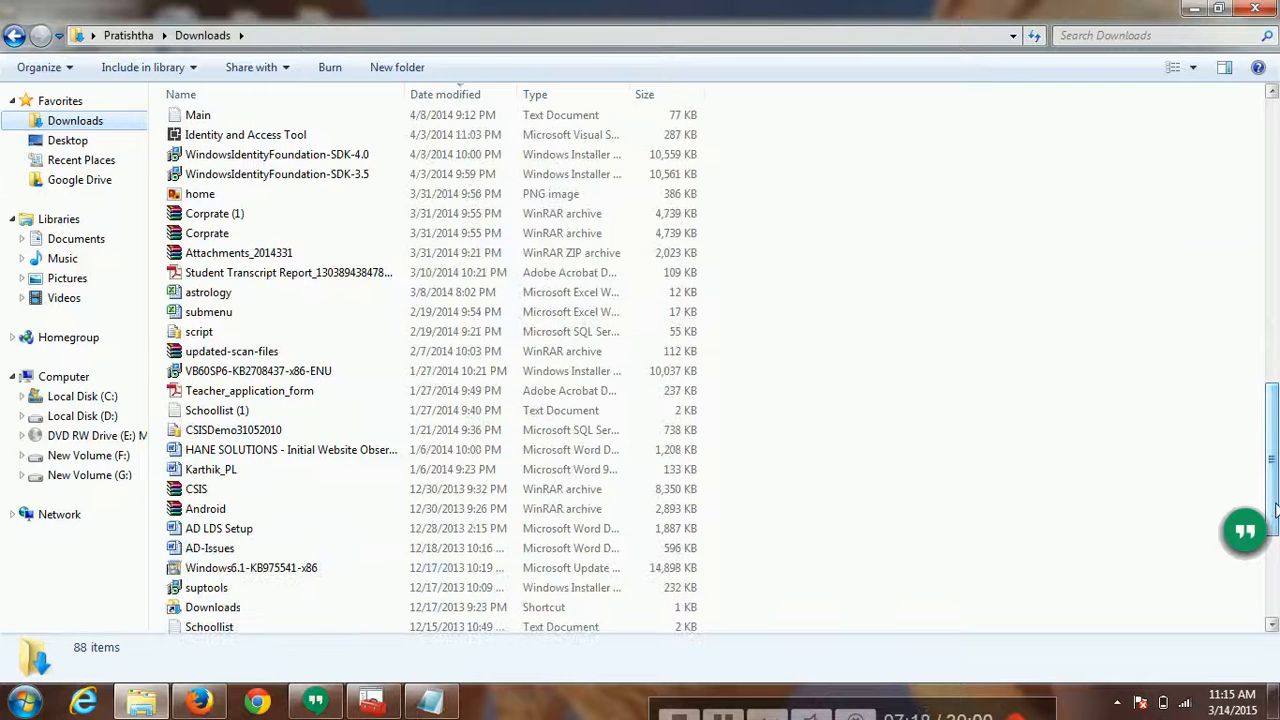
{"action": "left_click", "coordinate": [245, 532]}
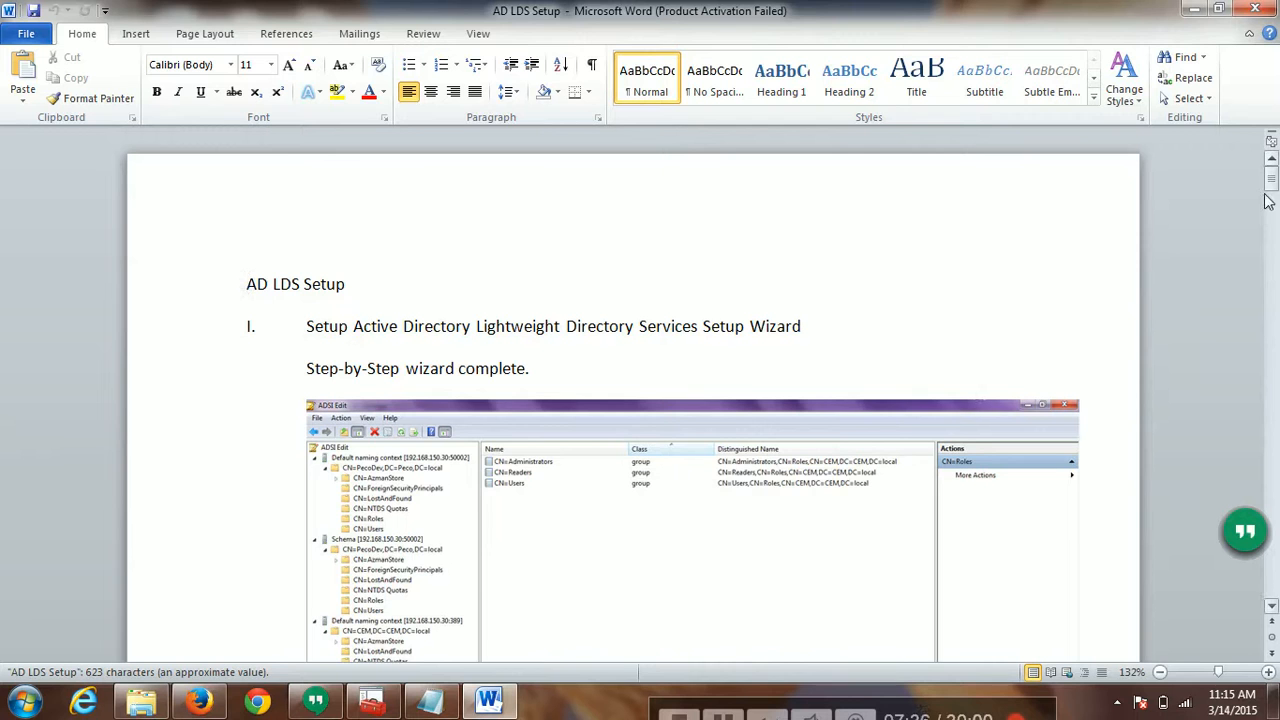
{"action": "left_click_drag", "start_coordinate": [1273, 192], "coordinate": [1275, 378]}
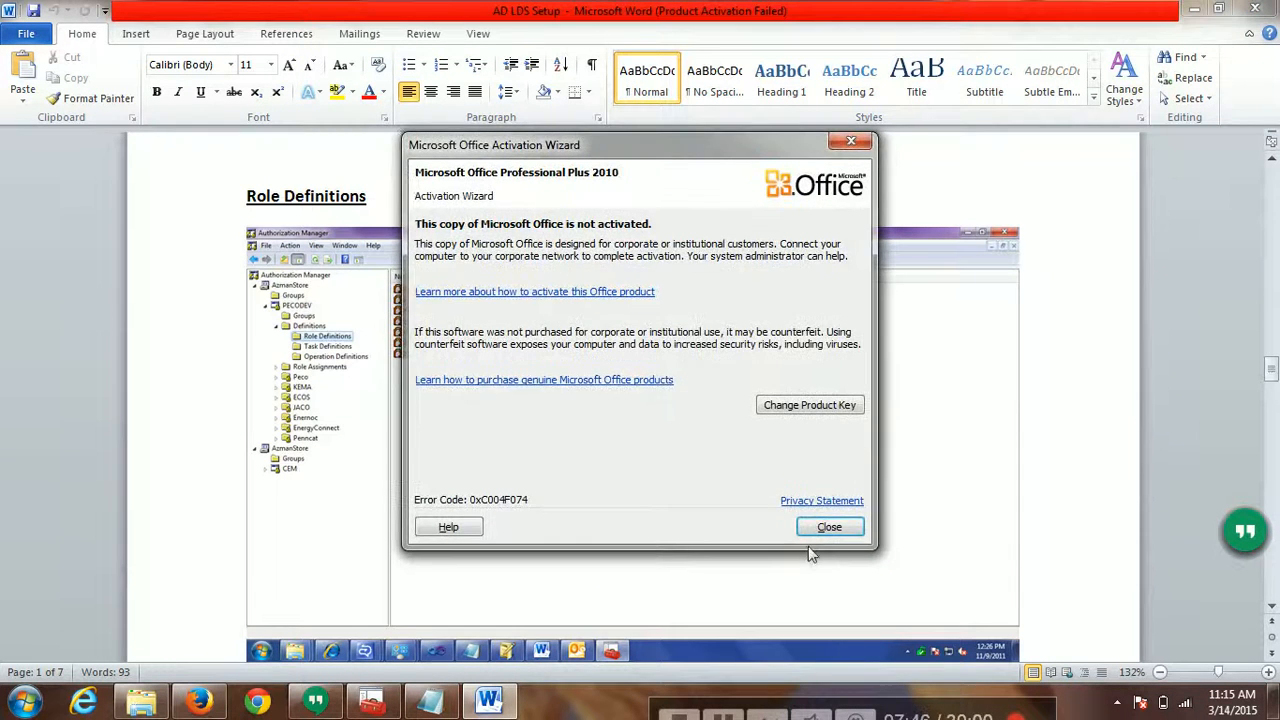
{"action": "left_click", "coordinate": [823, 519]}
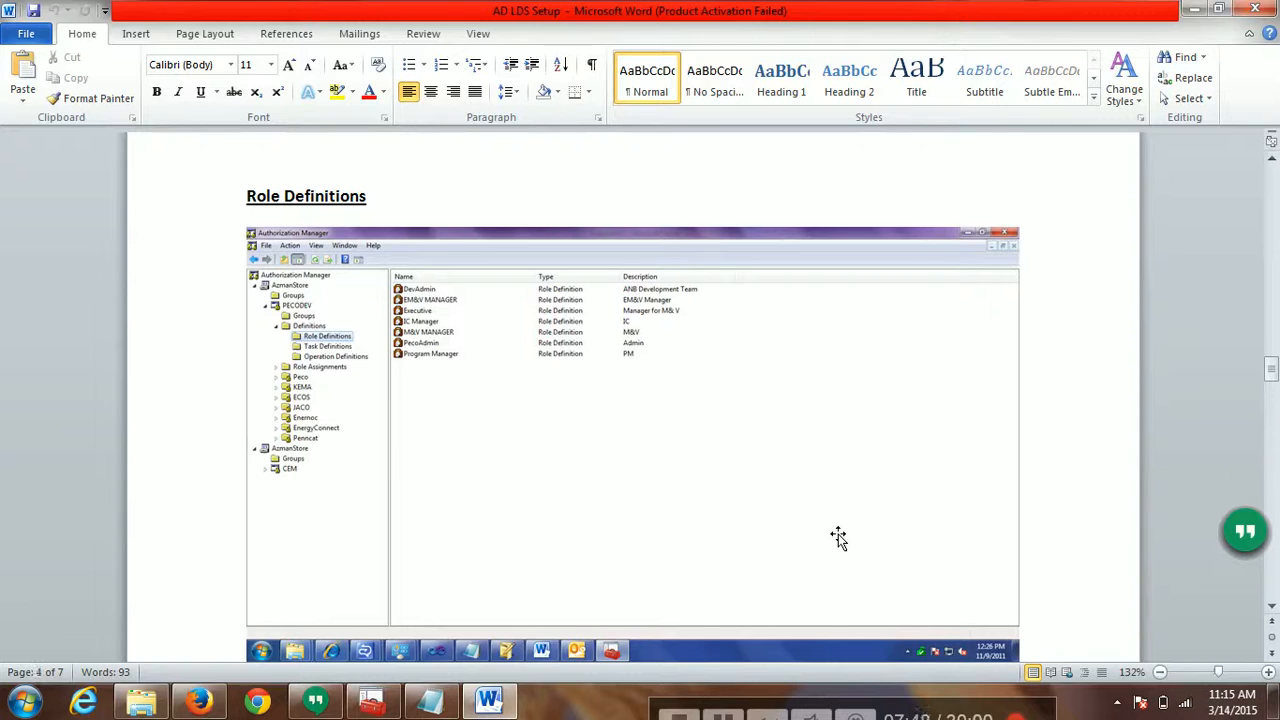